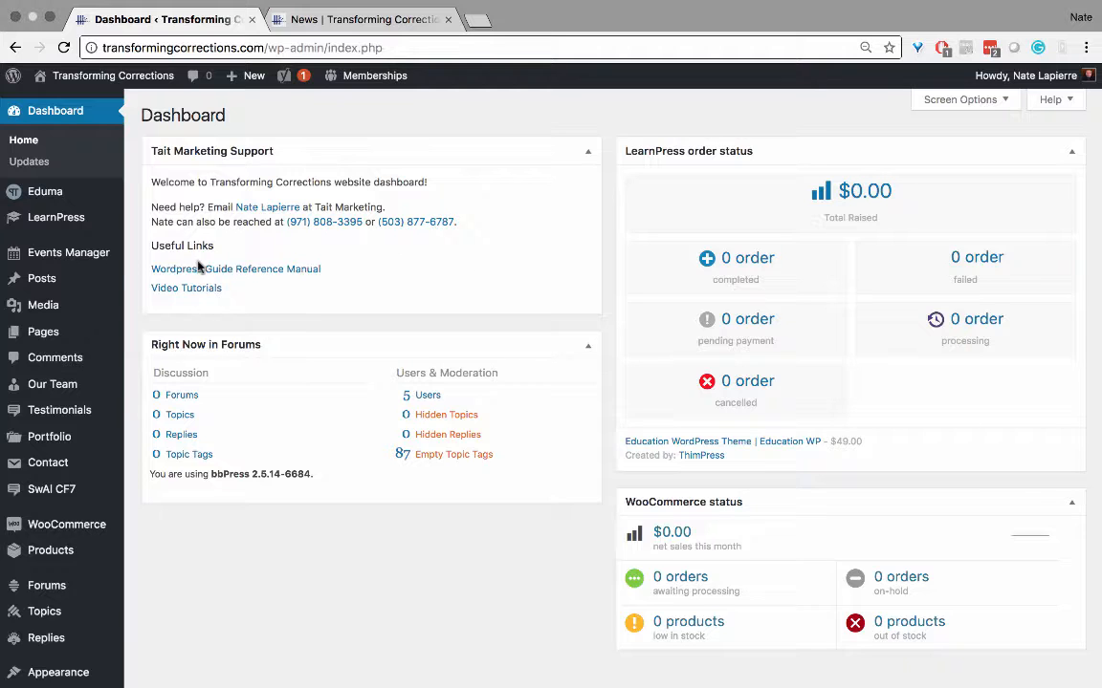
Open the Events Manager's event list and start a new event.
mouse_move(70, 262)
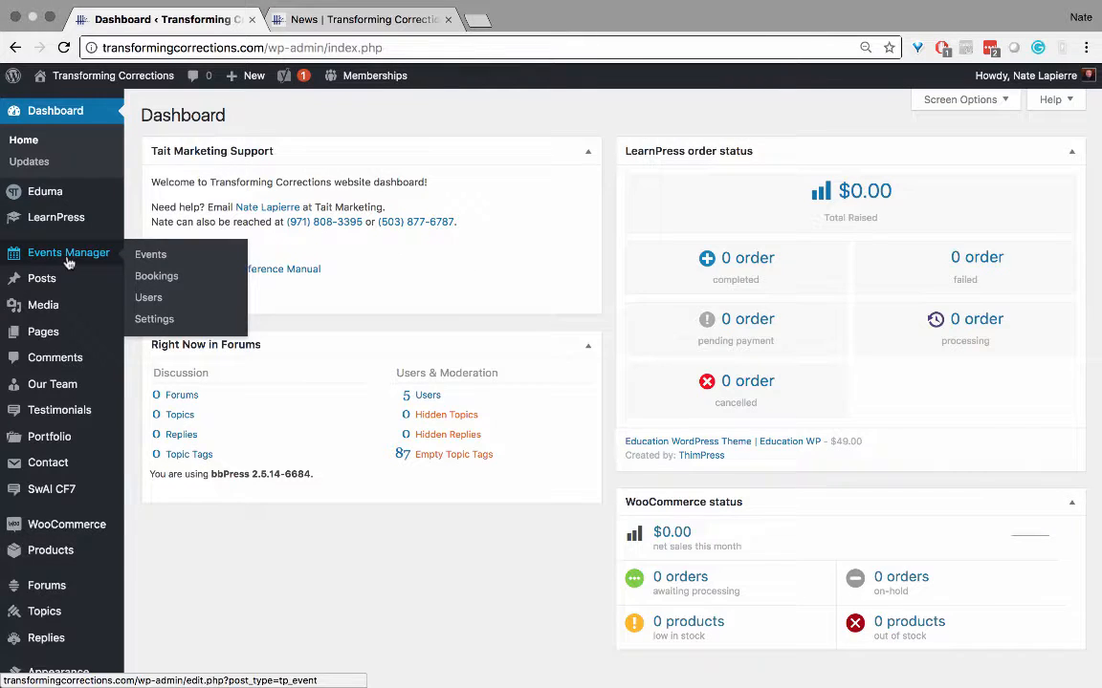
click(147, 256)
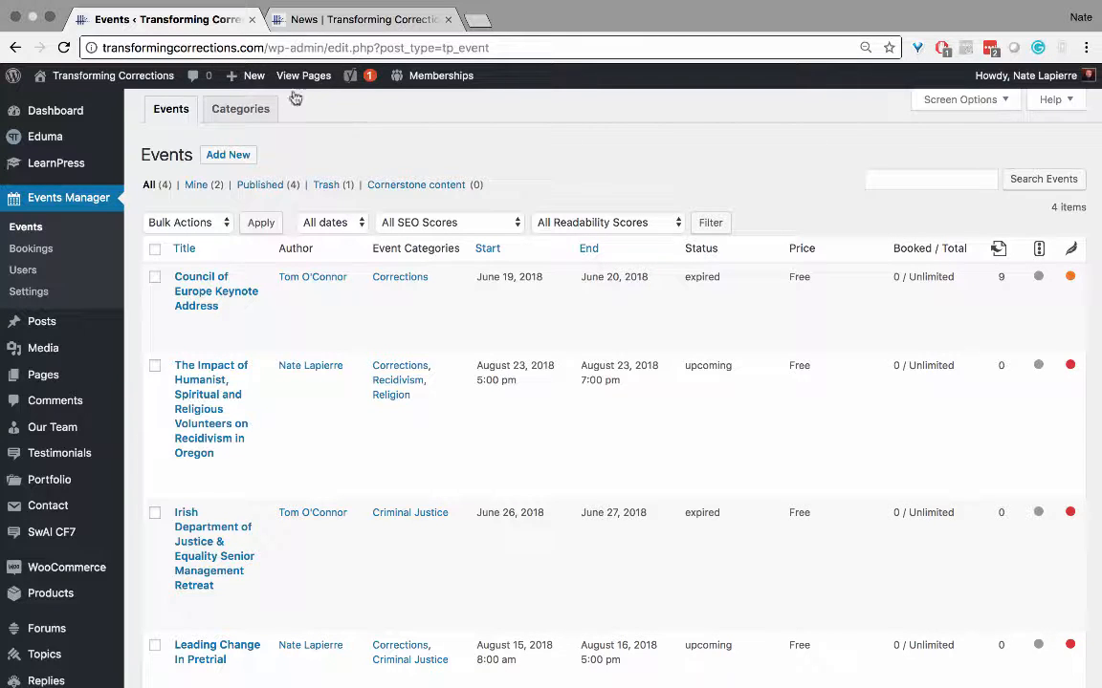
mouse_move(272, 74)
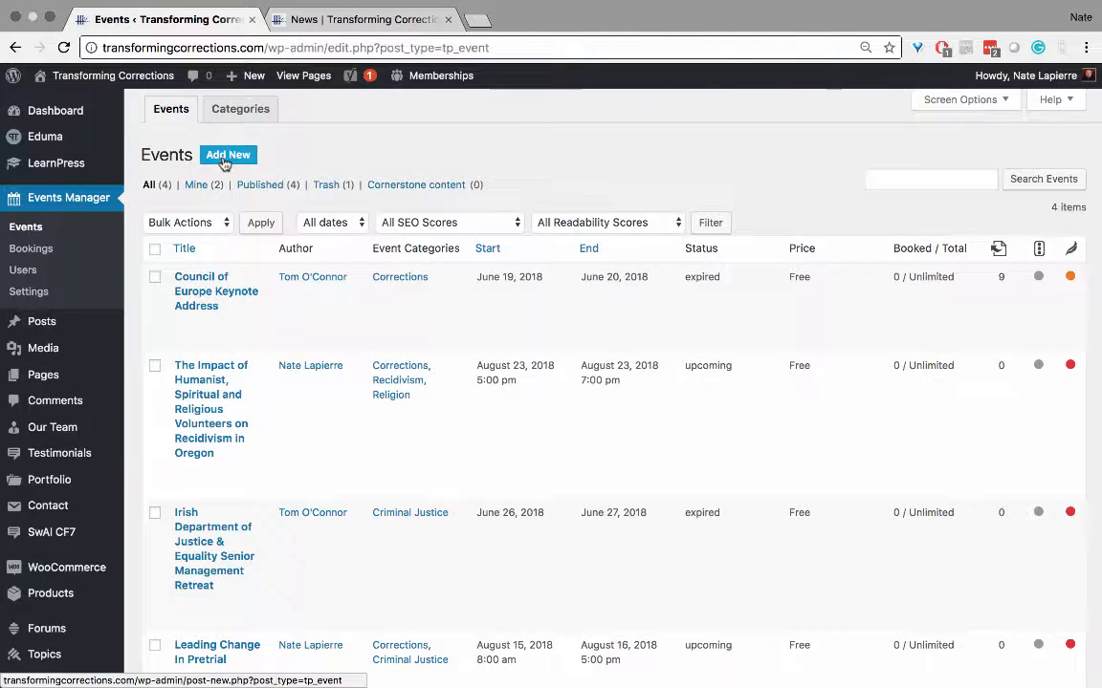
mouse_move(237, 75)
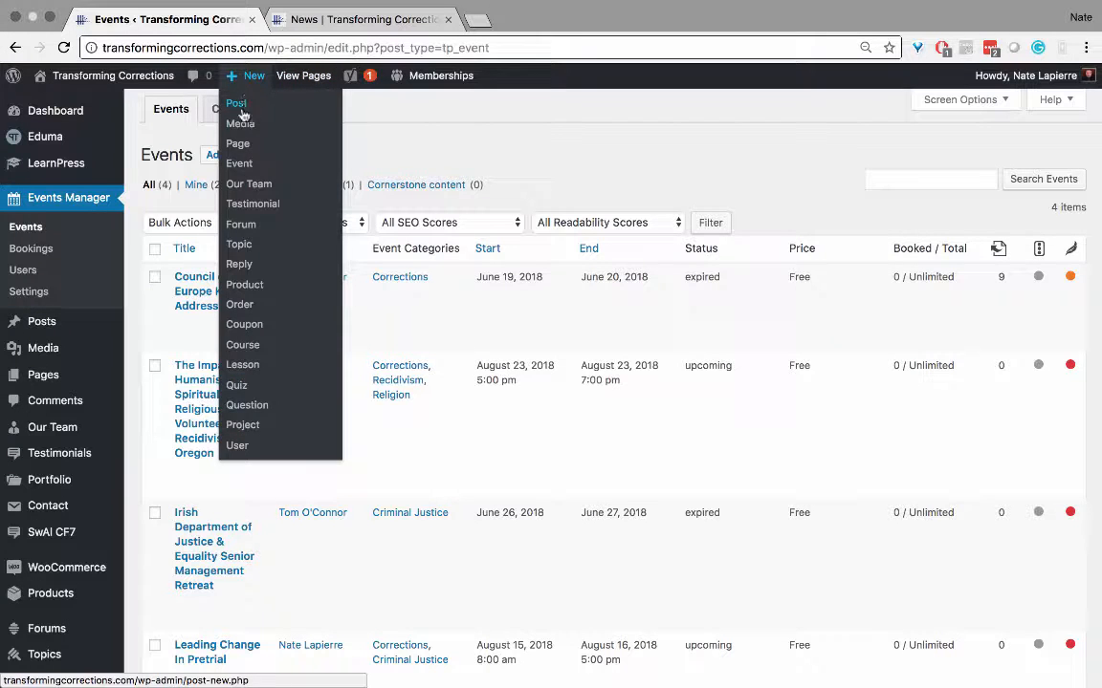
click(236, 169)
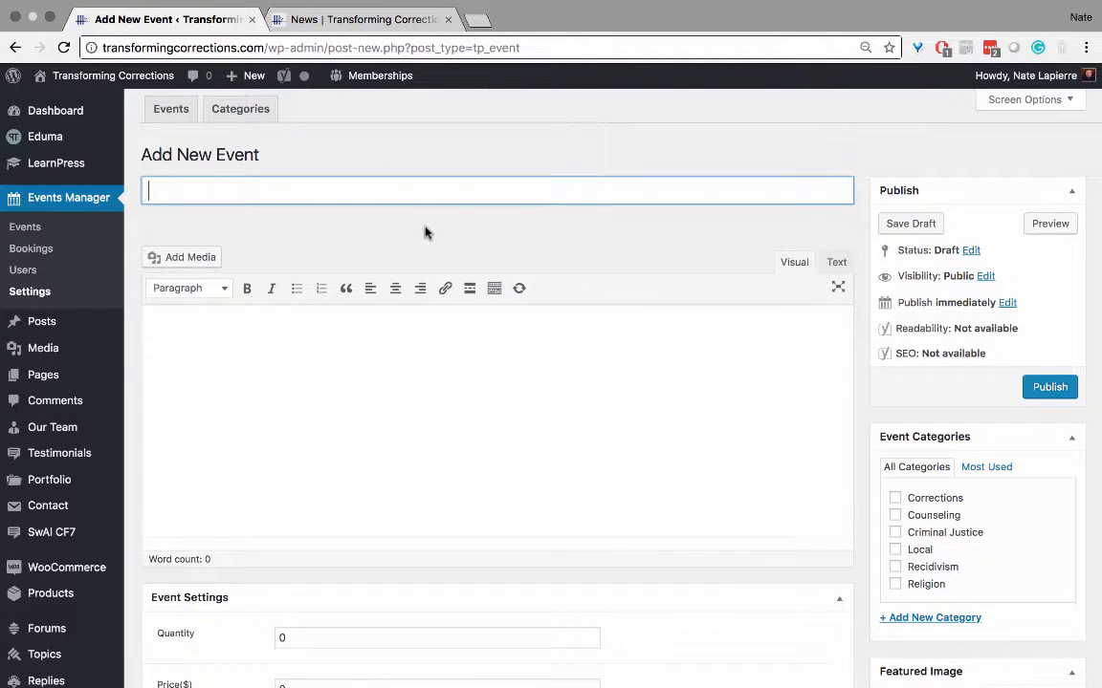
Title the event "Event Title" and enter "Event Description goes here" as its description.
text(Event )
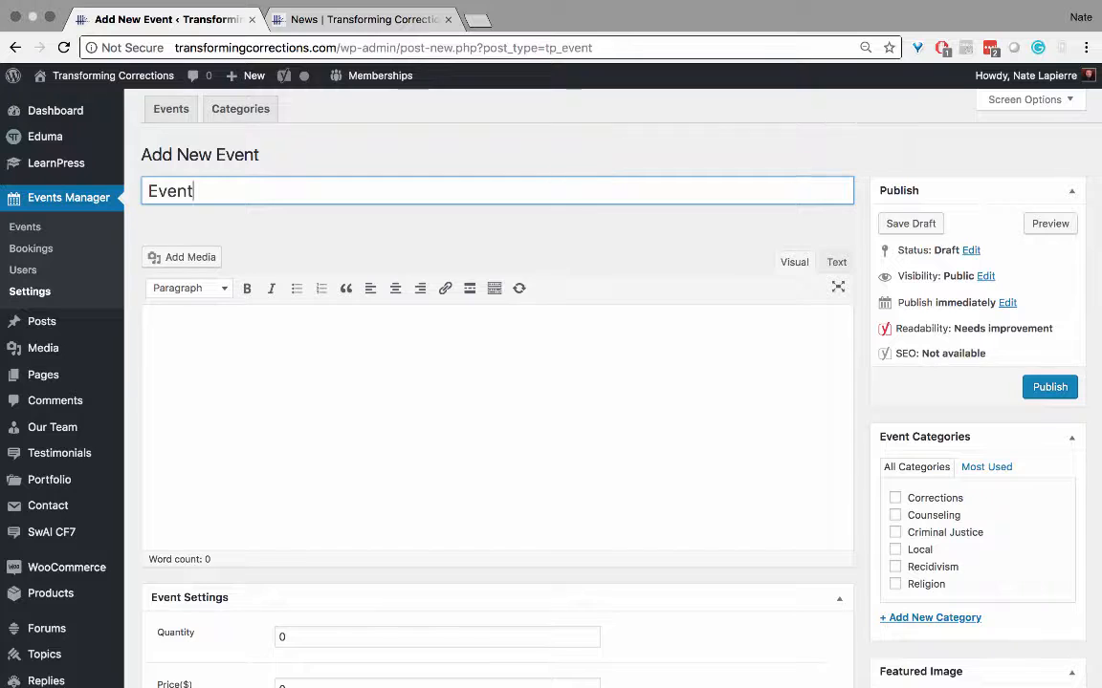
text(Title)
key(Tab)
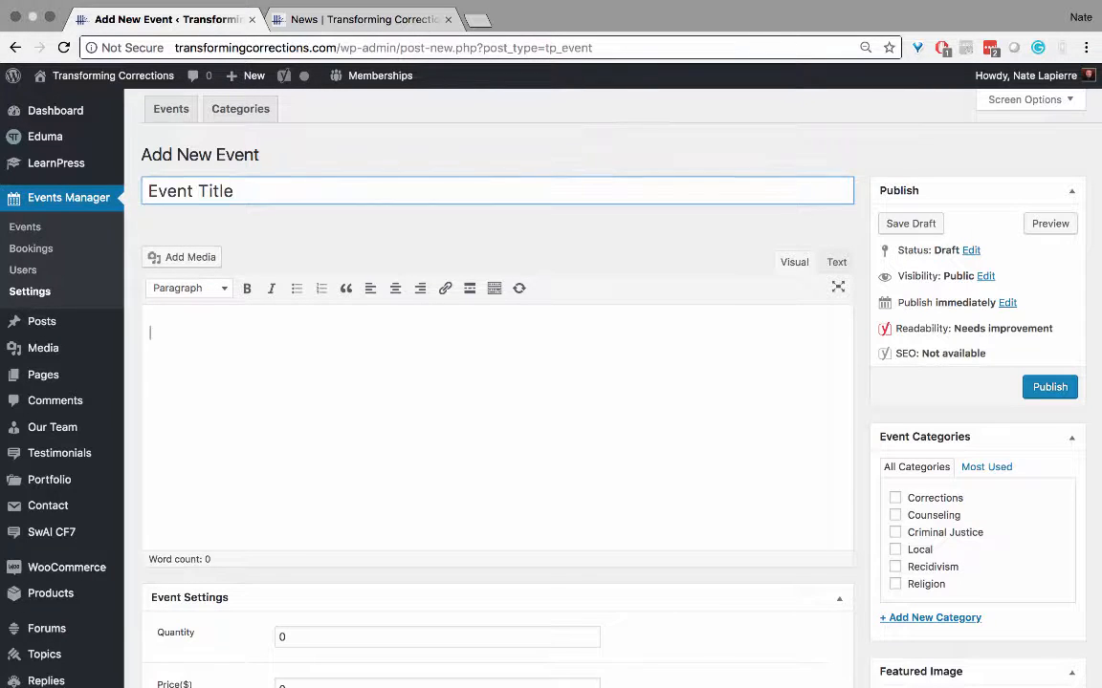
text(Event D)
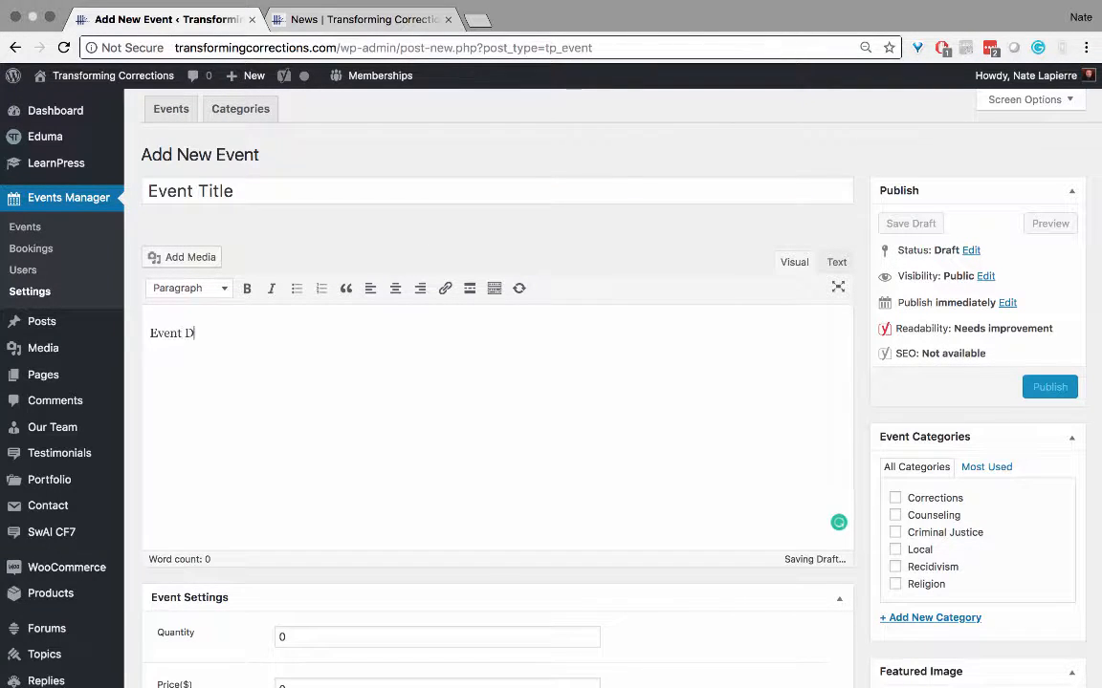
text(escriptio)
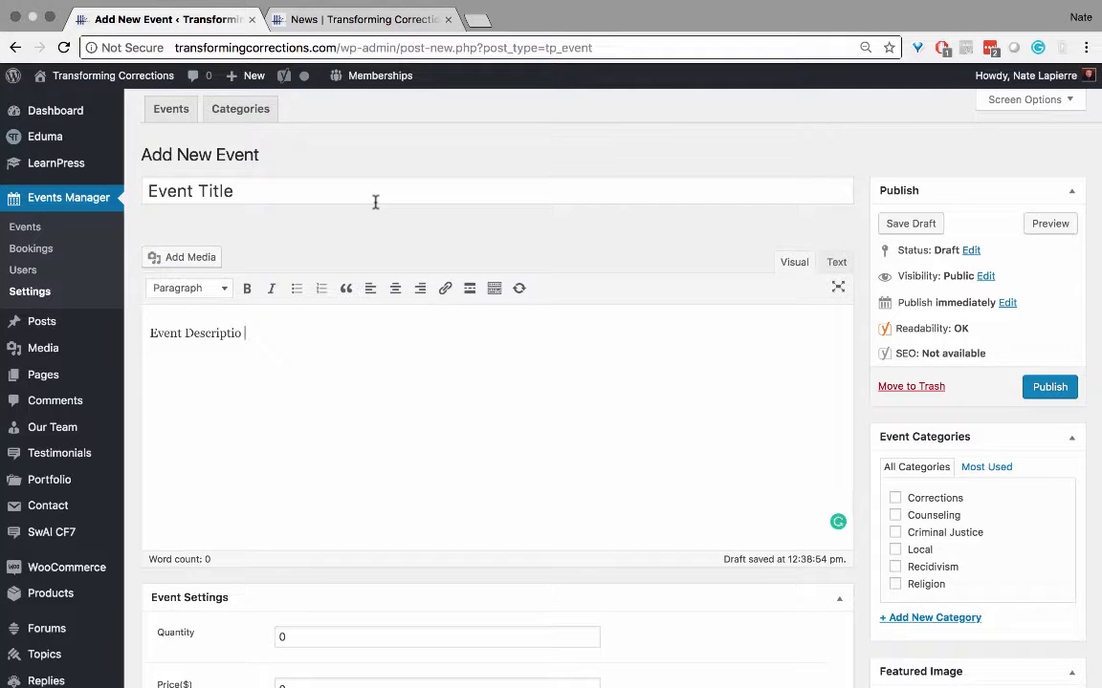
text(n goes)
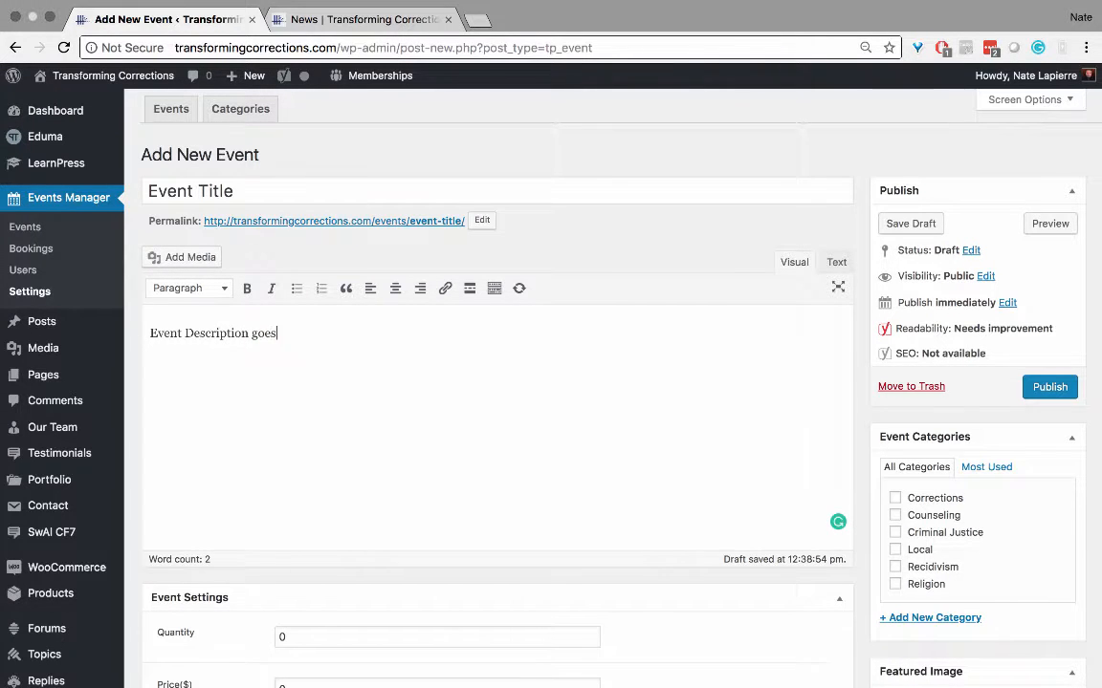
text( here)
Set the event's quantity to 25 and its price to $99 in the event settings.
scroll(424, 279, down, 8)
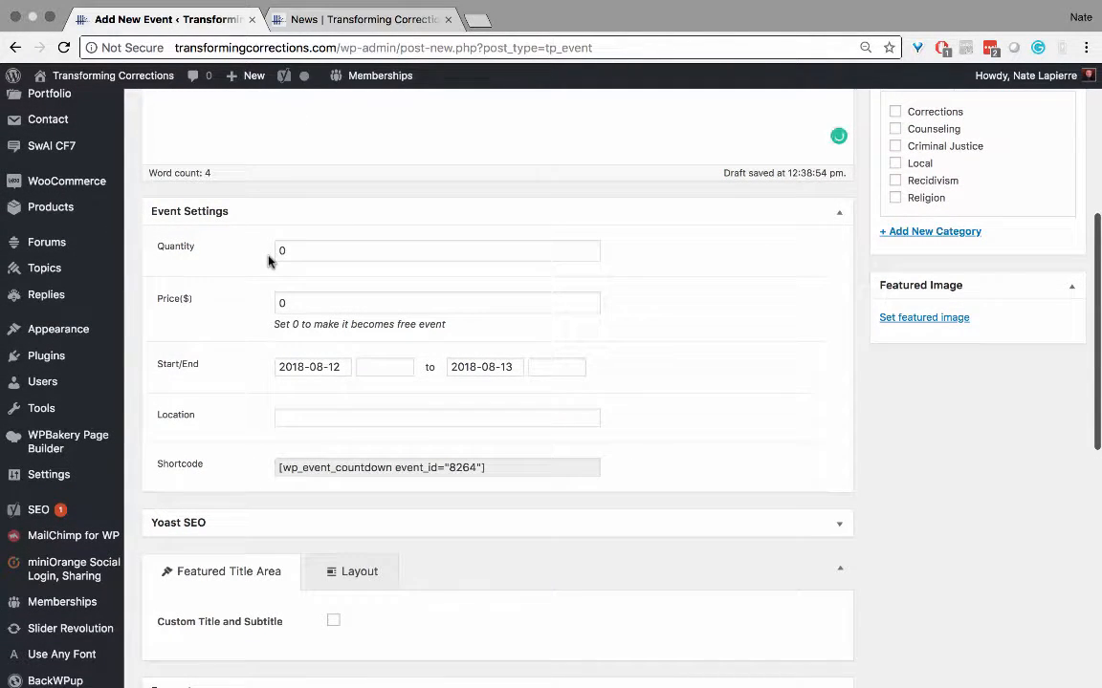
click(318, 250)
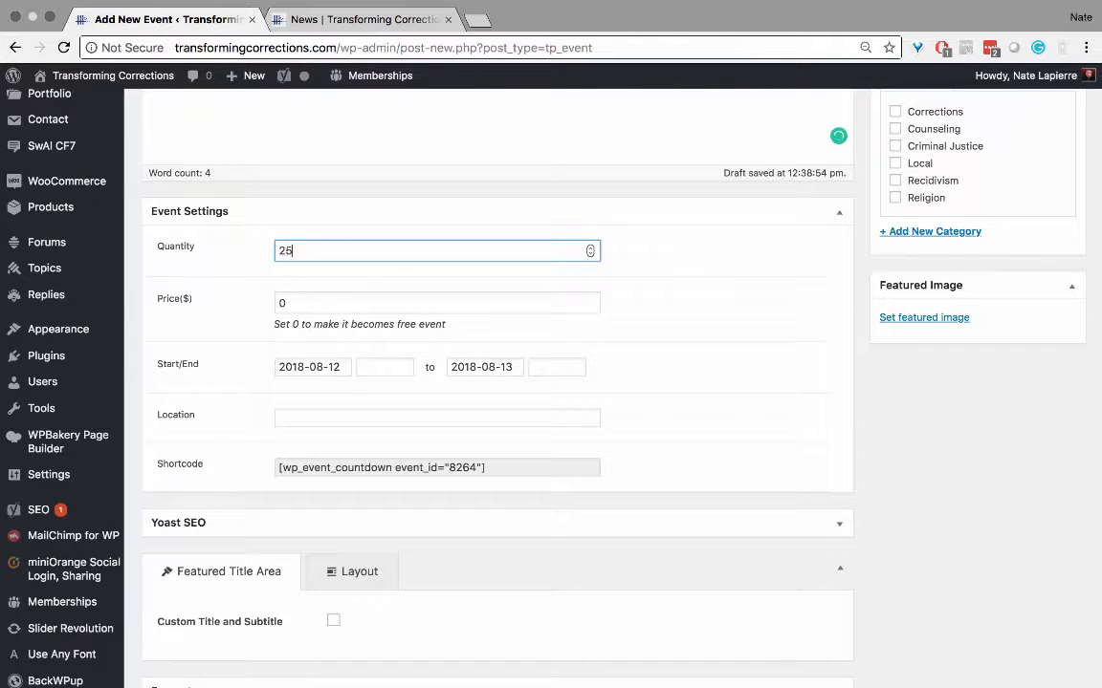
click(295, 304)
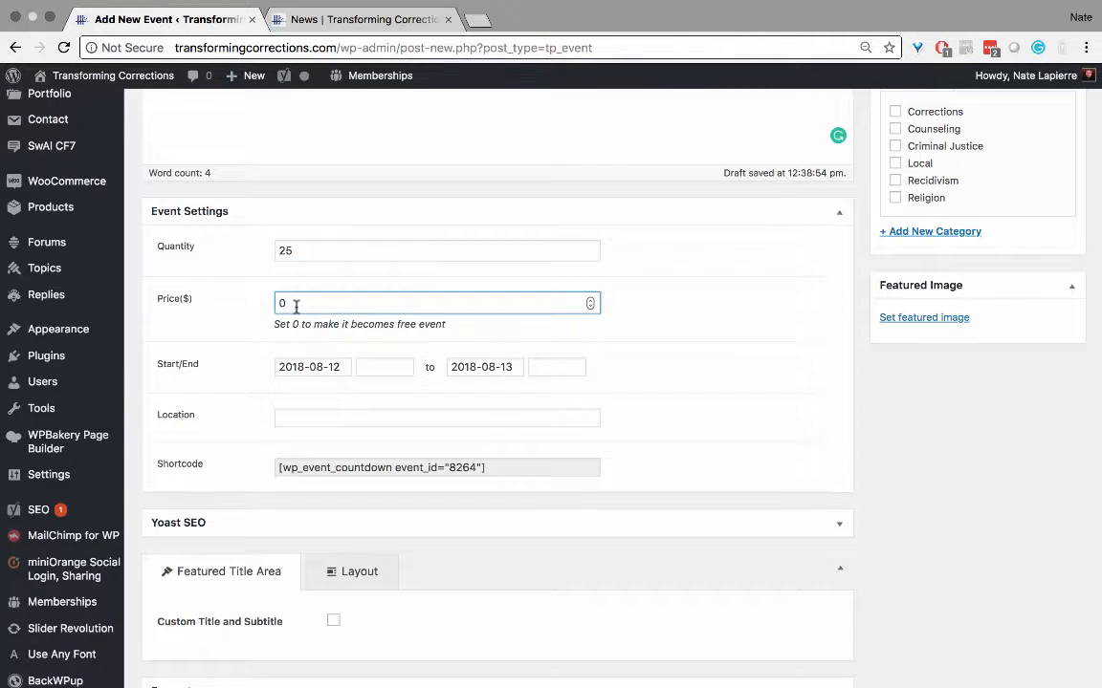
key(BackSpace)
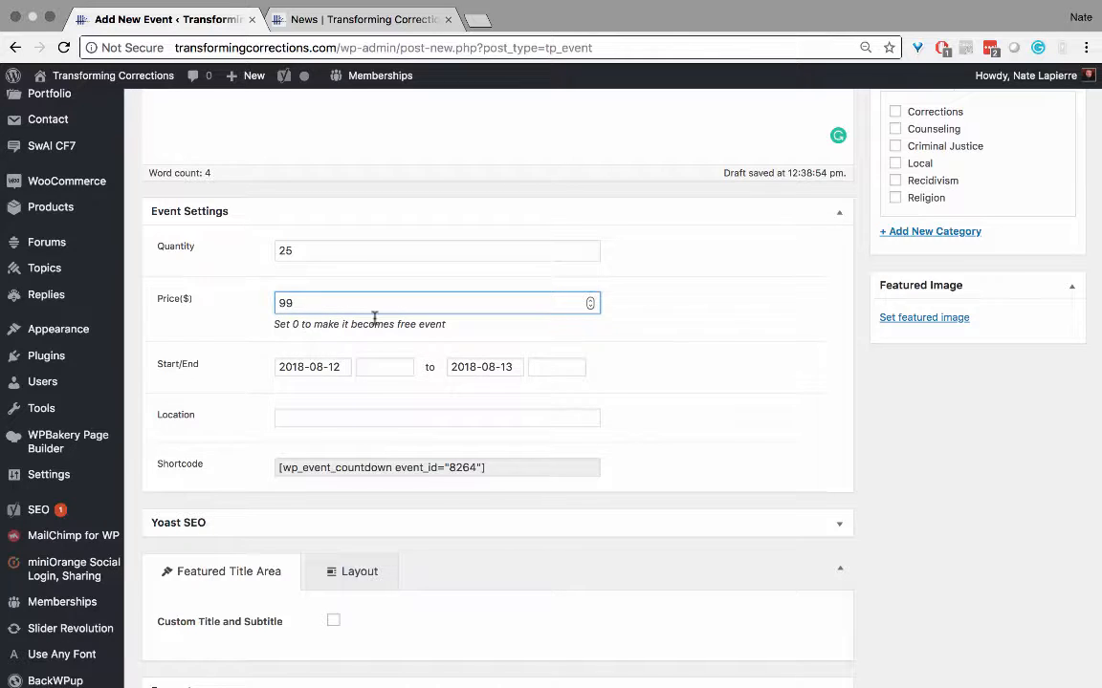
Schedule the event from 2018-08-13 at 17:00 to 2018-08-13 at 20:00.
click(303, 369)
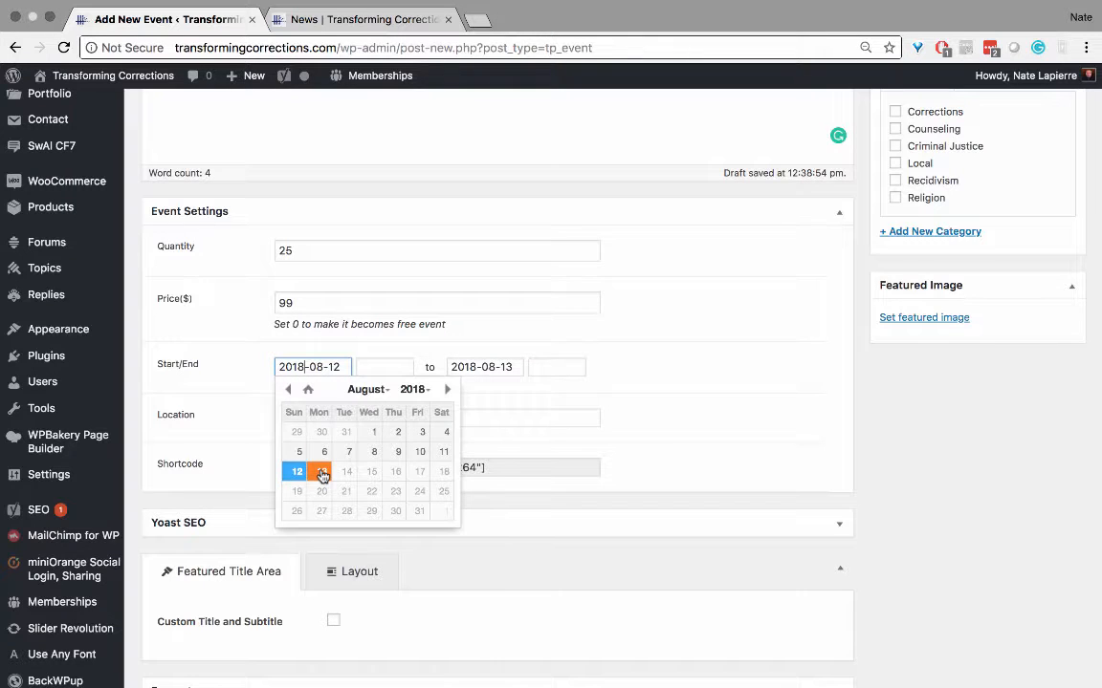
click(322, 473)
click(387, 367)
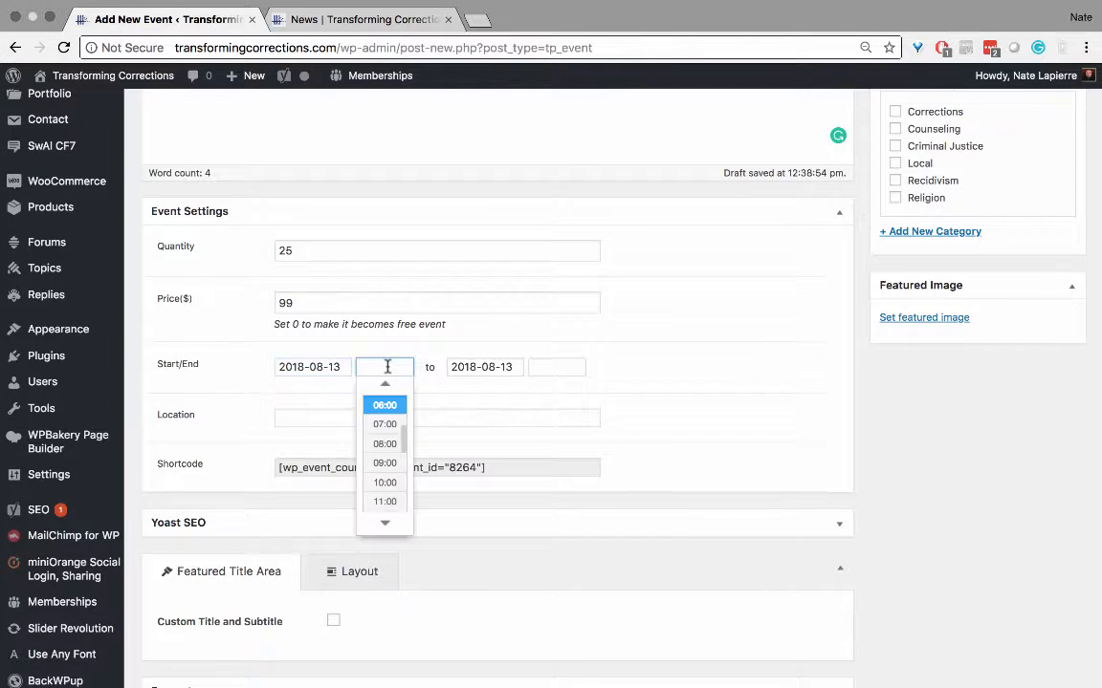
text(17:00)
key(Tab)
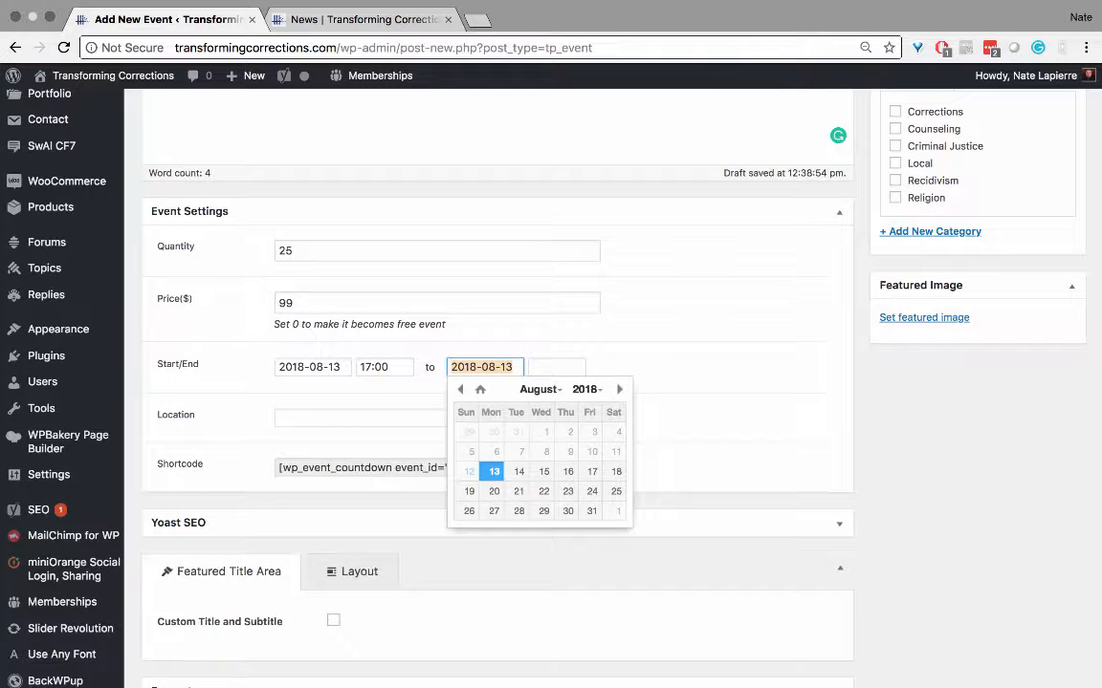
key(Tab)
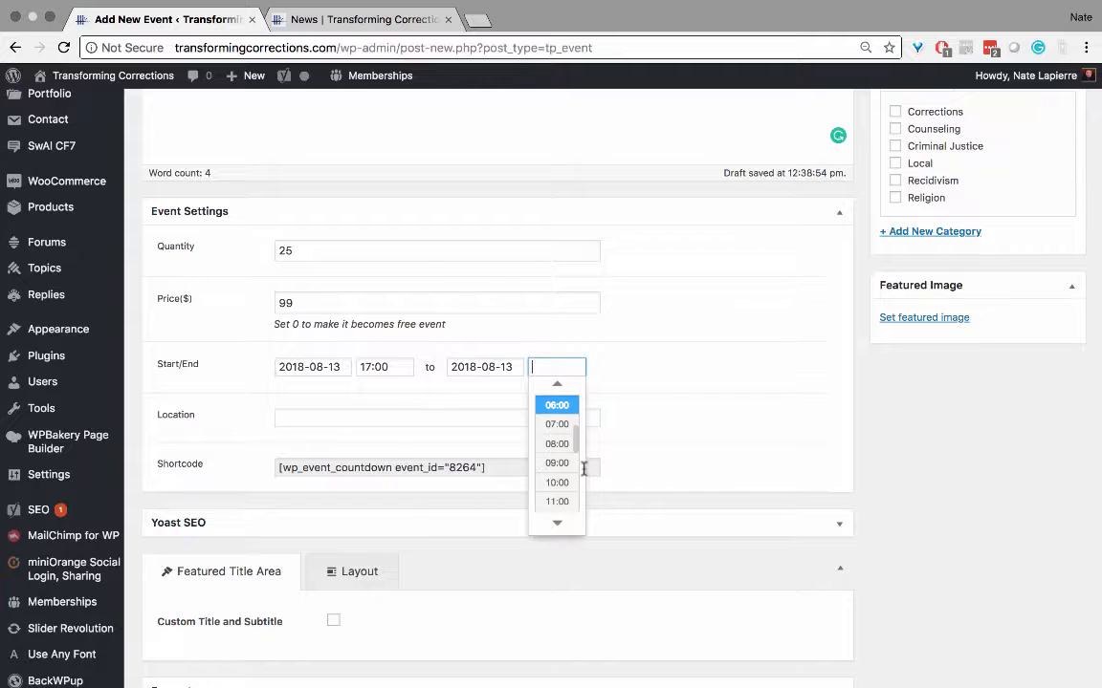
scroll(557, 501, down, 5)
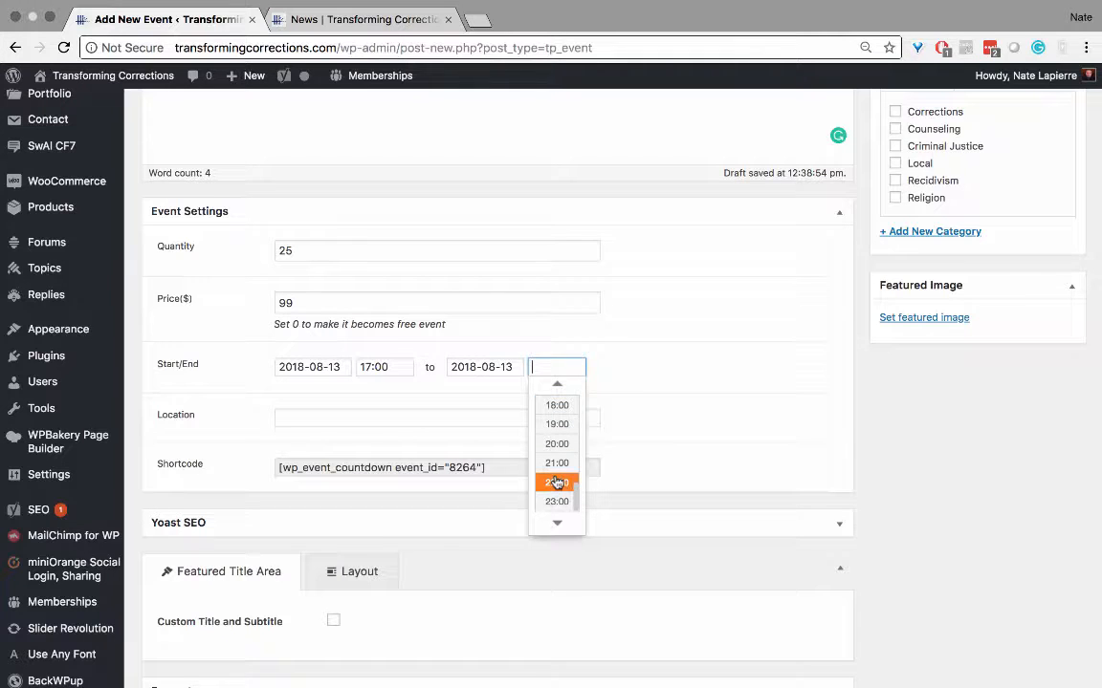
click(552, 446)
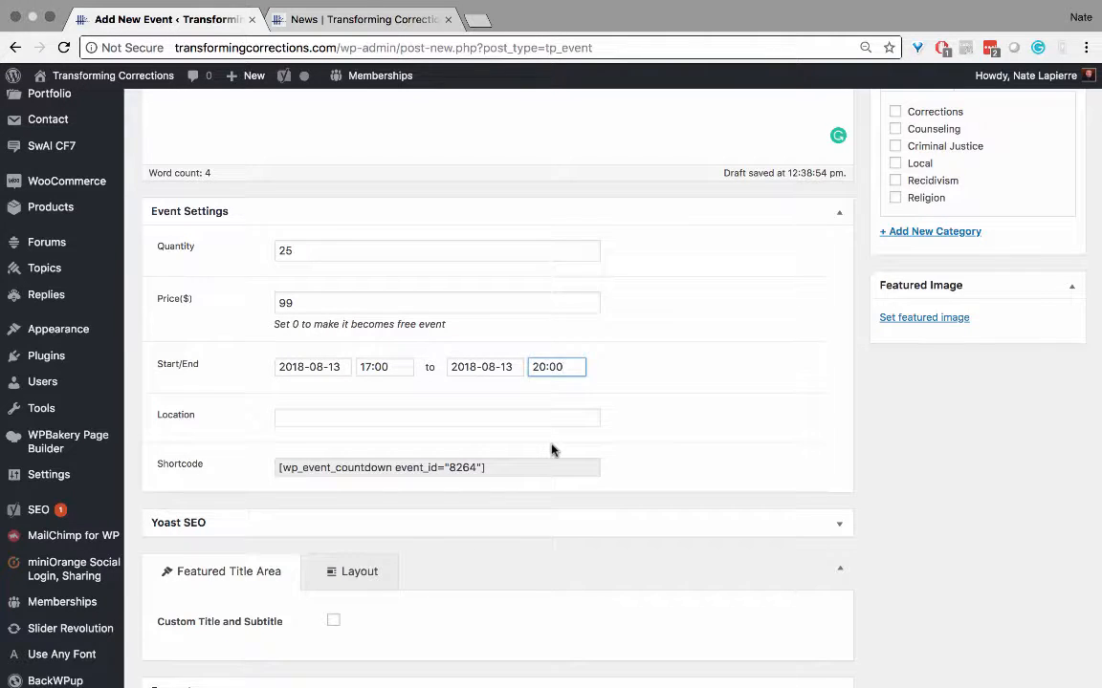
Set the event's location to Salem Oregon.
click(456, 419)
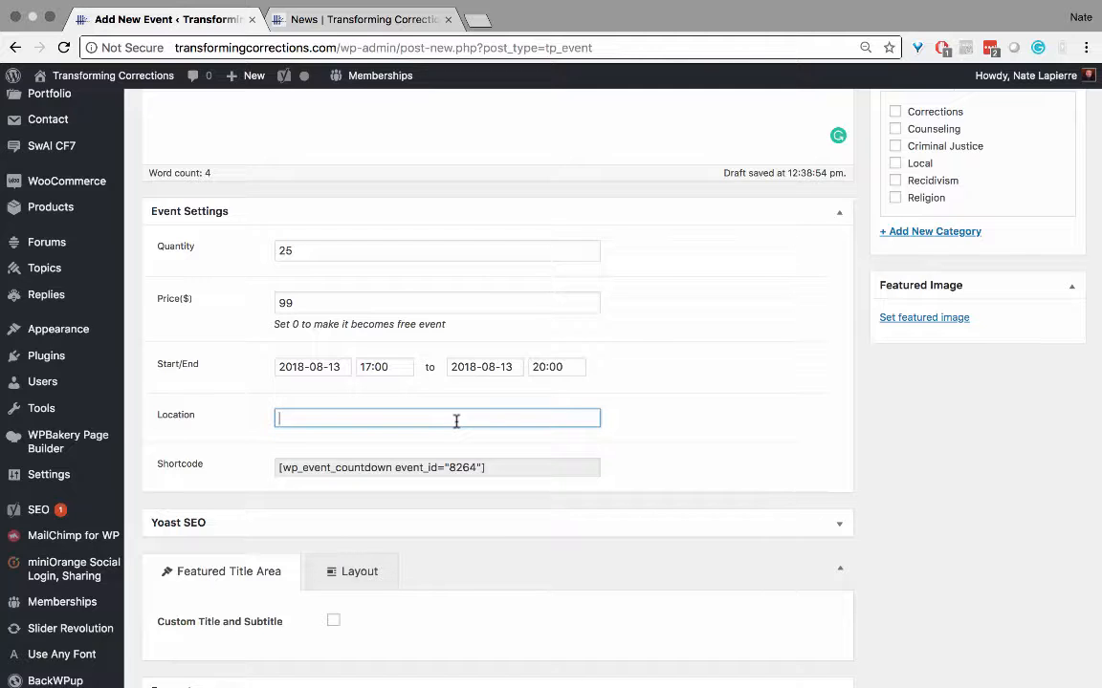
text(Salem)
key(Down)
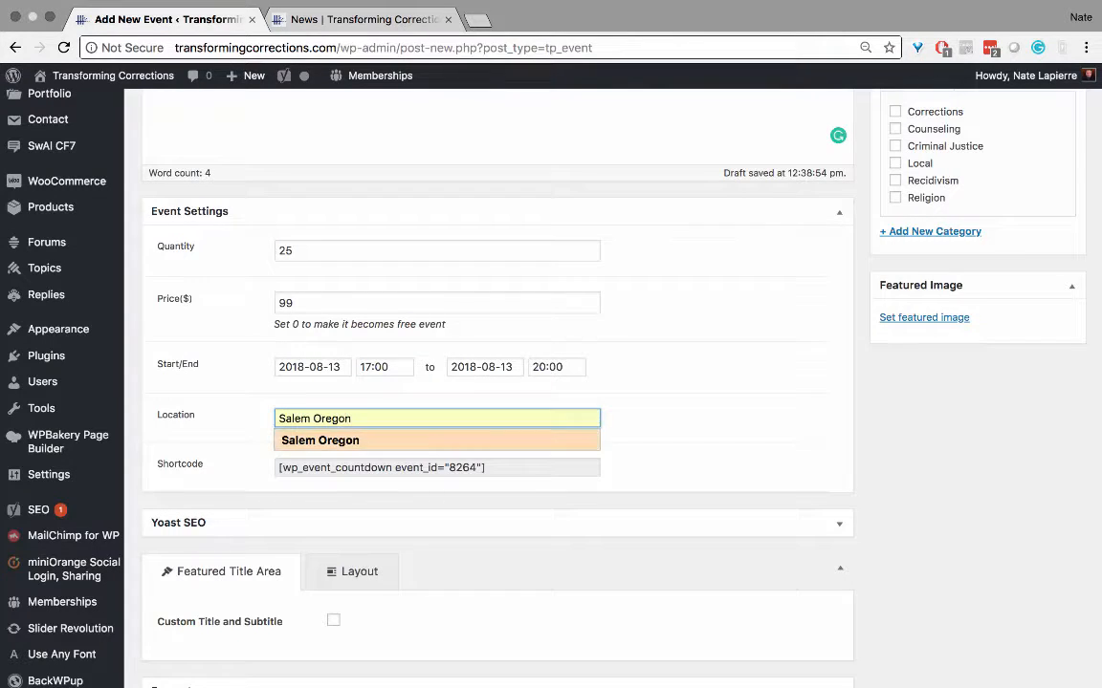
key(Return)
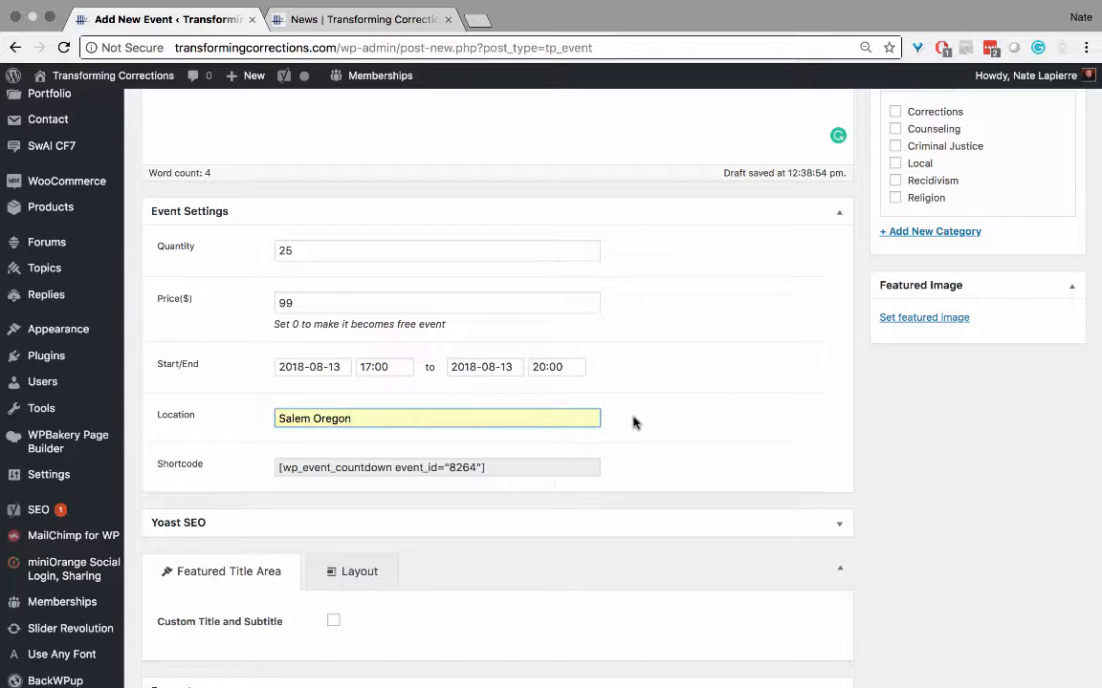
Turn on Custom Title and Subtitle for the featured title area to view its options, and turn it off again.
scroll(633, 422, down, 2)
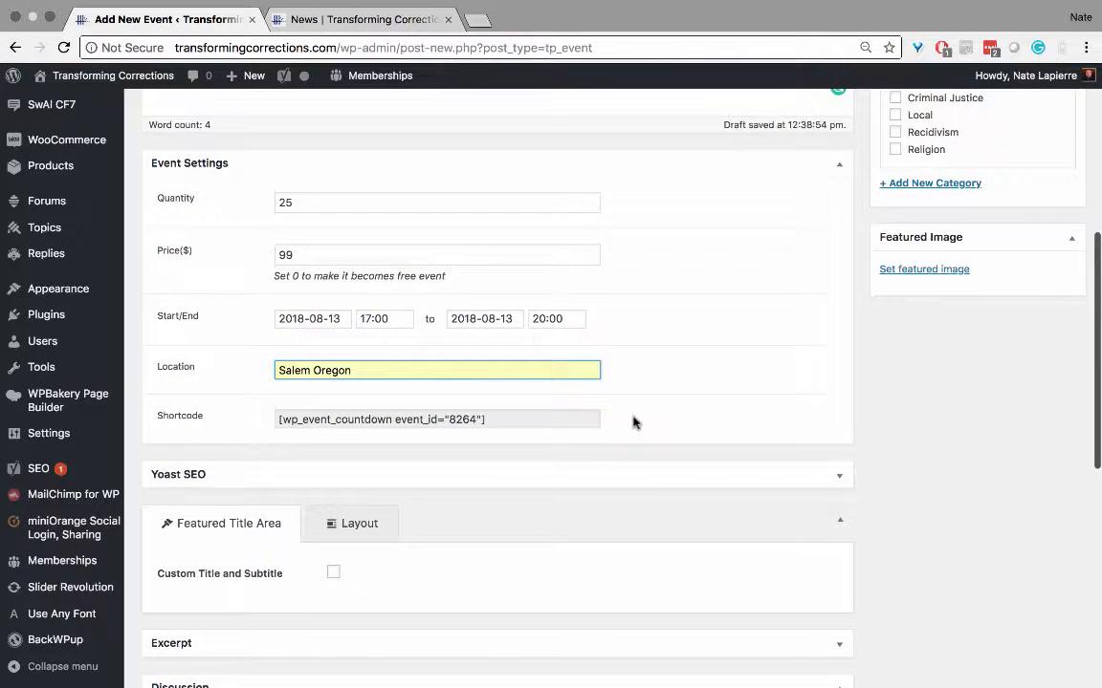
scroll(633, 422, down, 6)
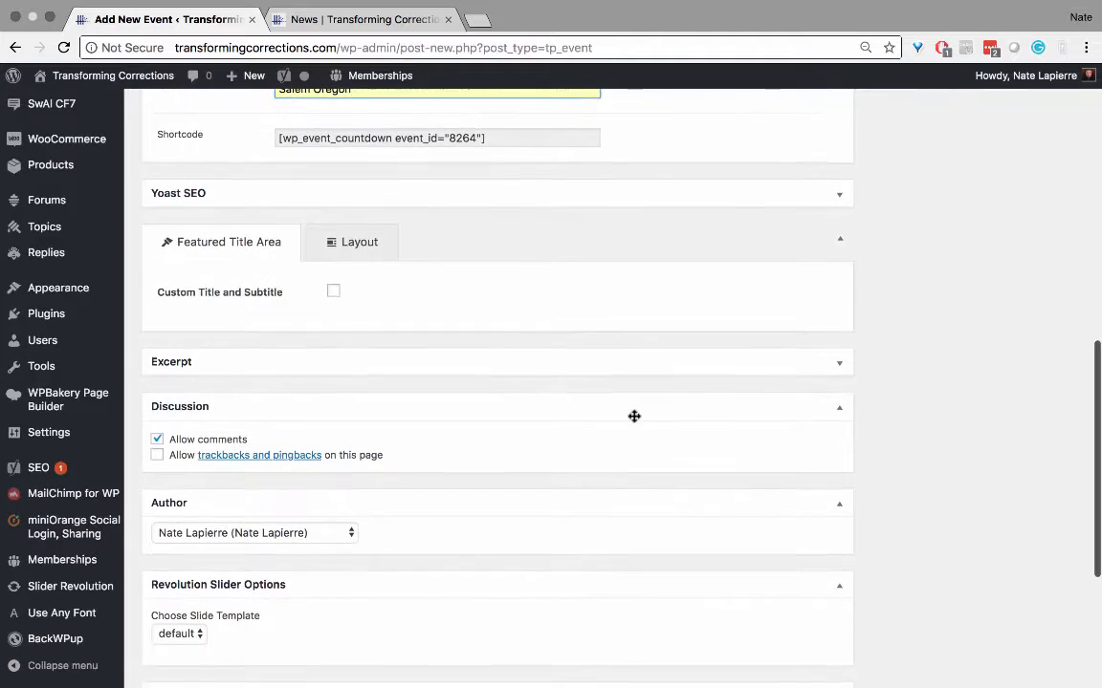
scroll(633, 421, down, 2)
scroll(633, 422, up, 1)
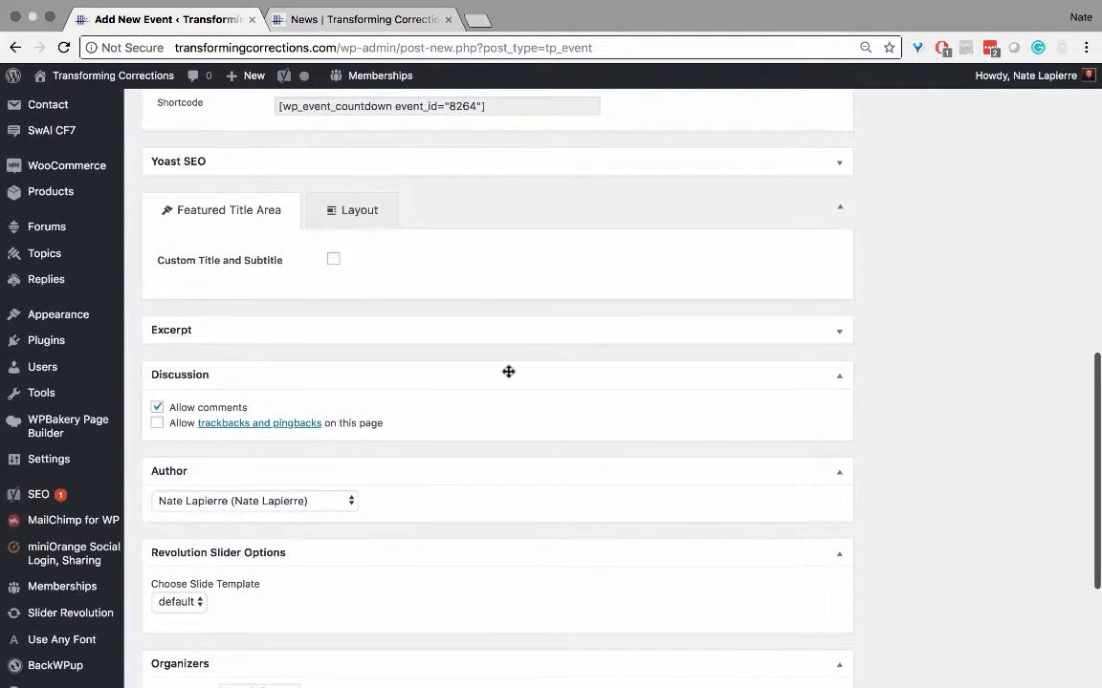
click(333, 260)
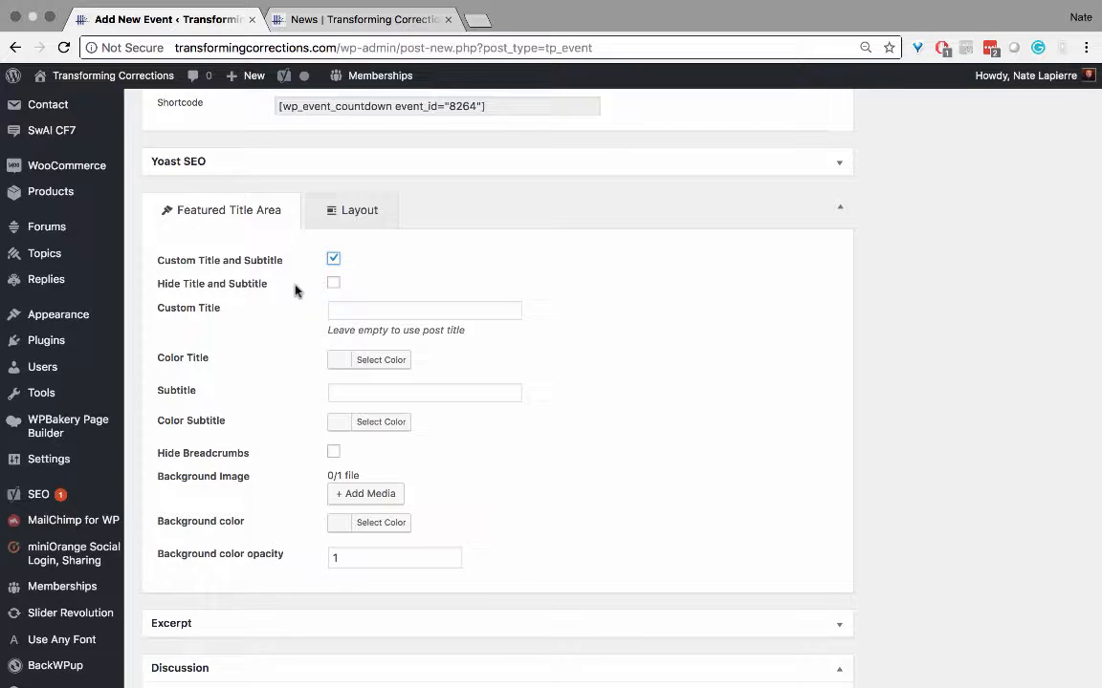
click(334, 259)
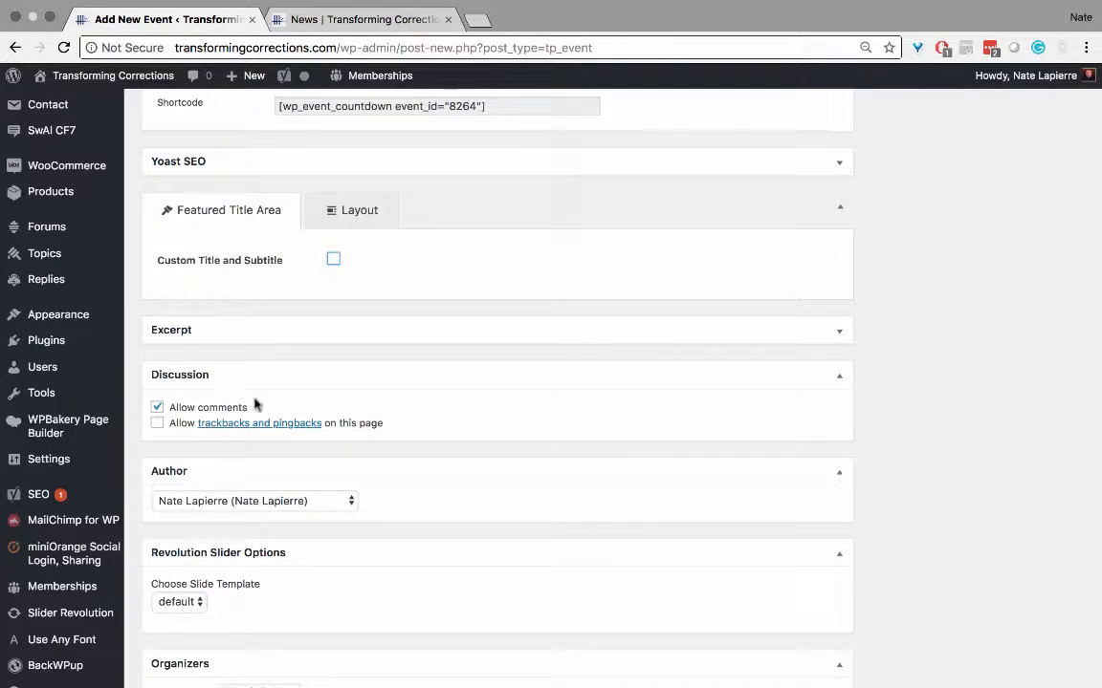
Disallow comments on the event and check the list of members available as organizers.
click(157, 408)
scroll(402, 397, down, 2)
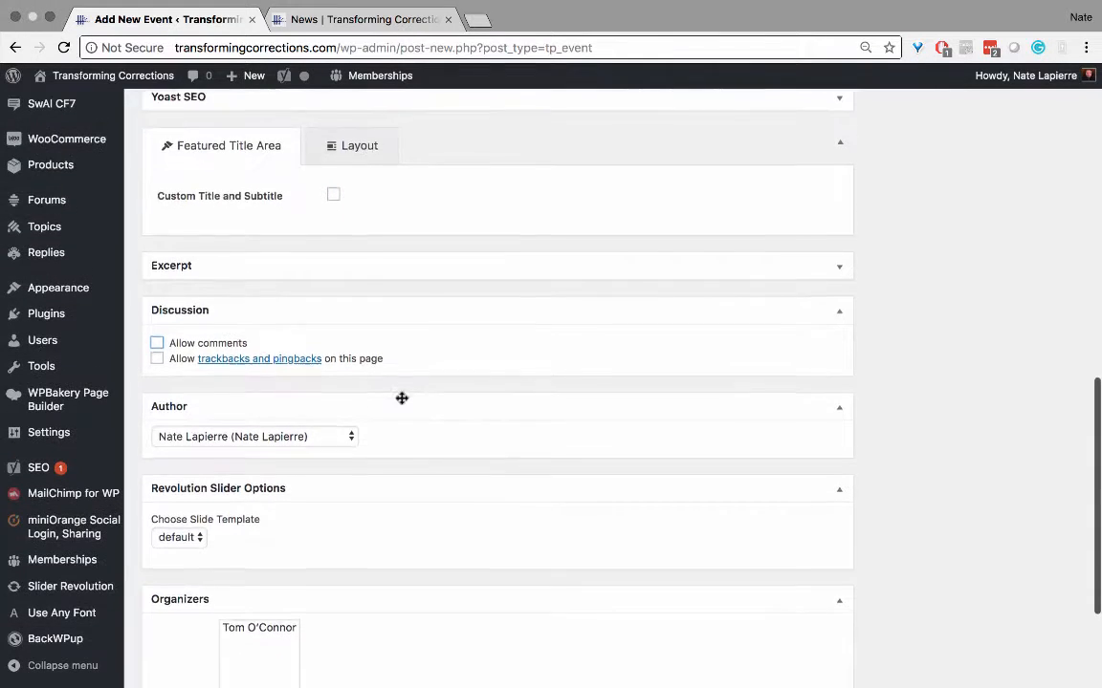
scroll(402, 399, down, 5)
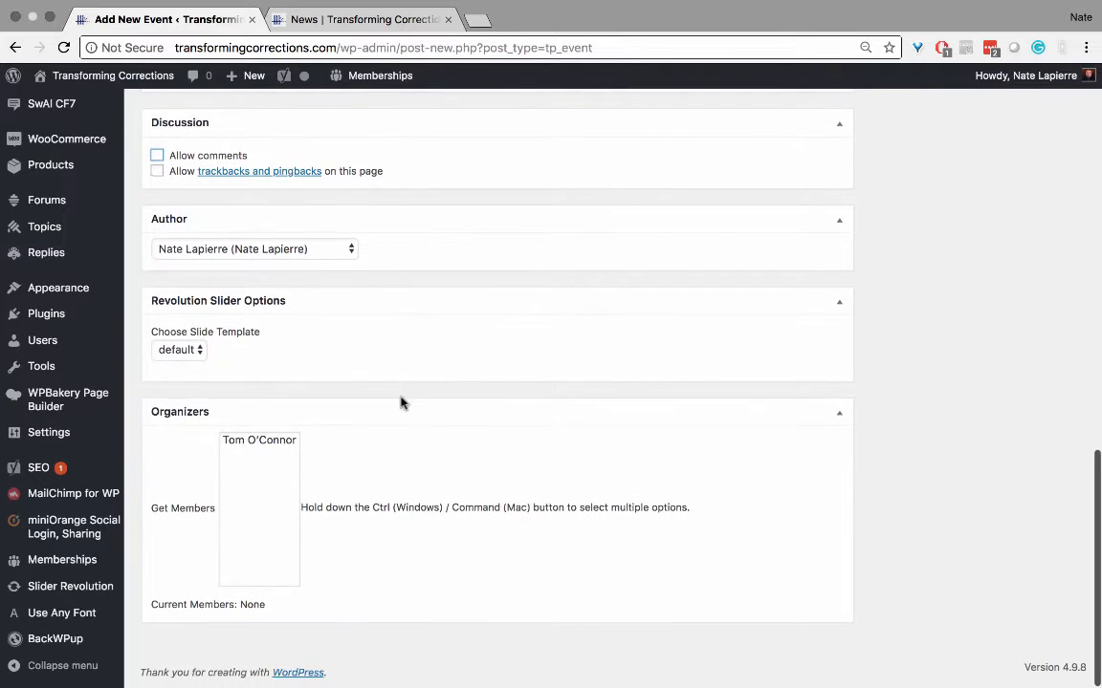
click(258, 482)
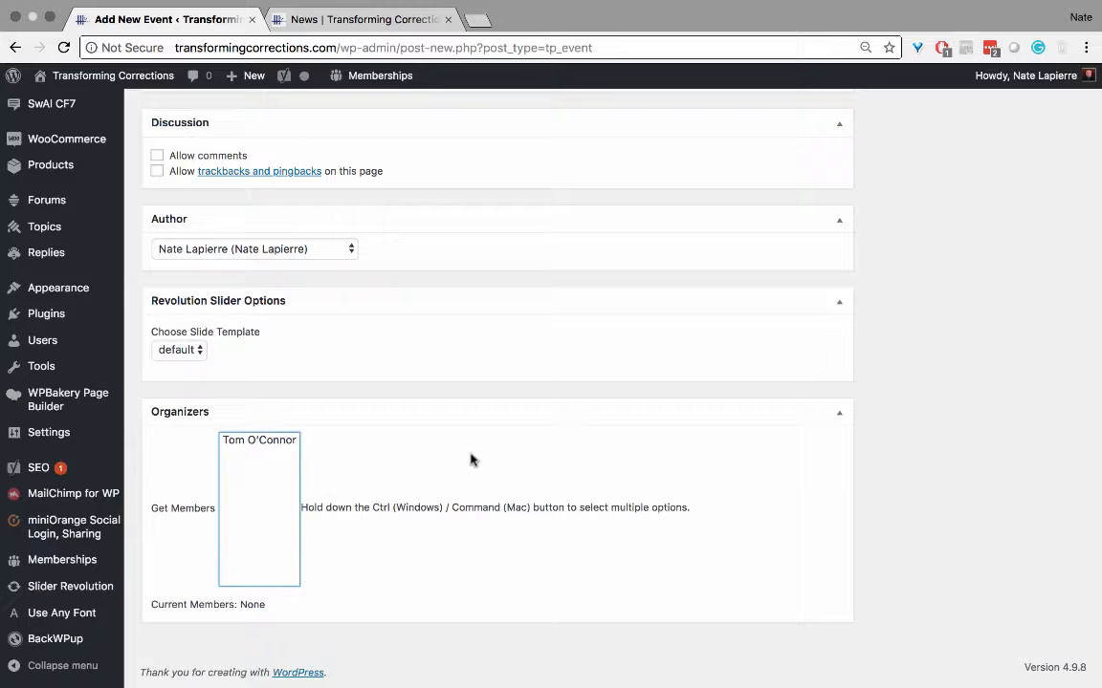
Save the new event as a draft.
scroll(467, 483, up, 1)
scroll(466, 483, up, 10)
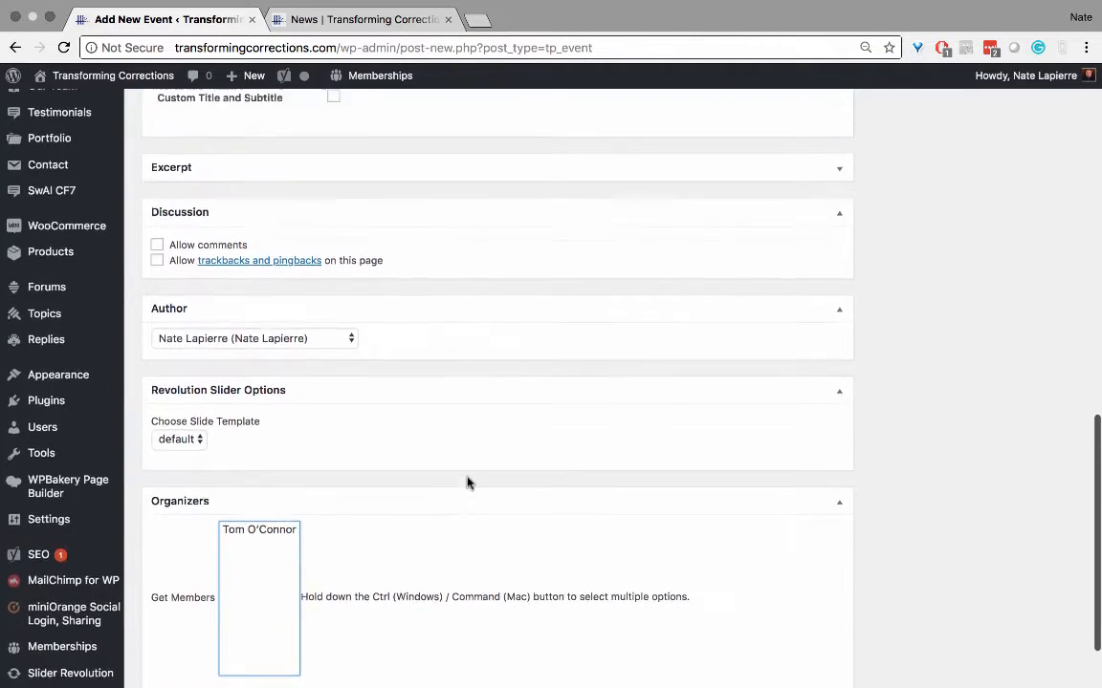
scroll(467, 483, up, 9)
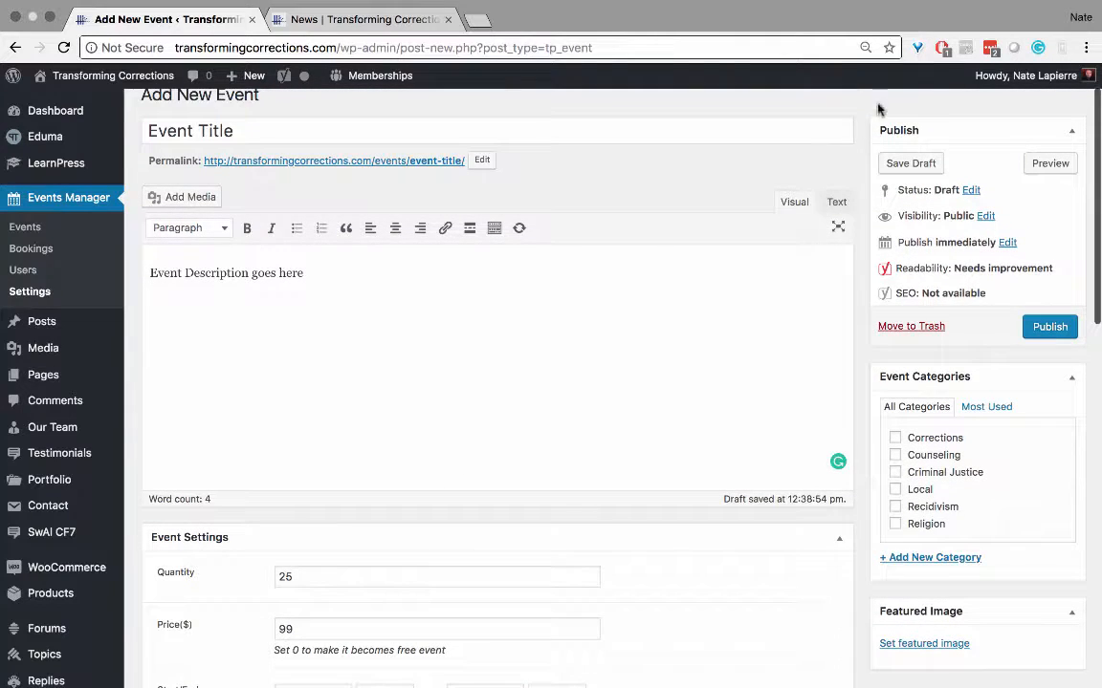
click(926, 164)
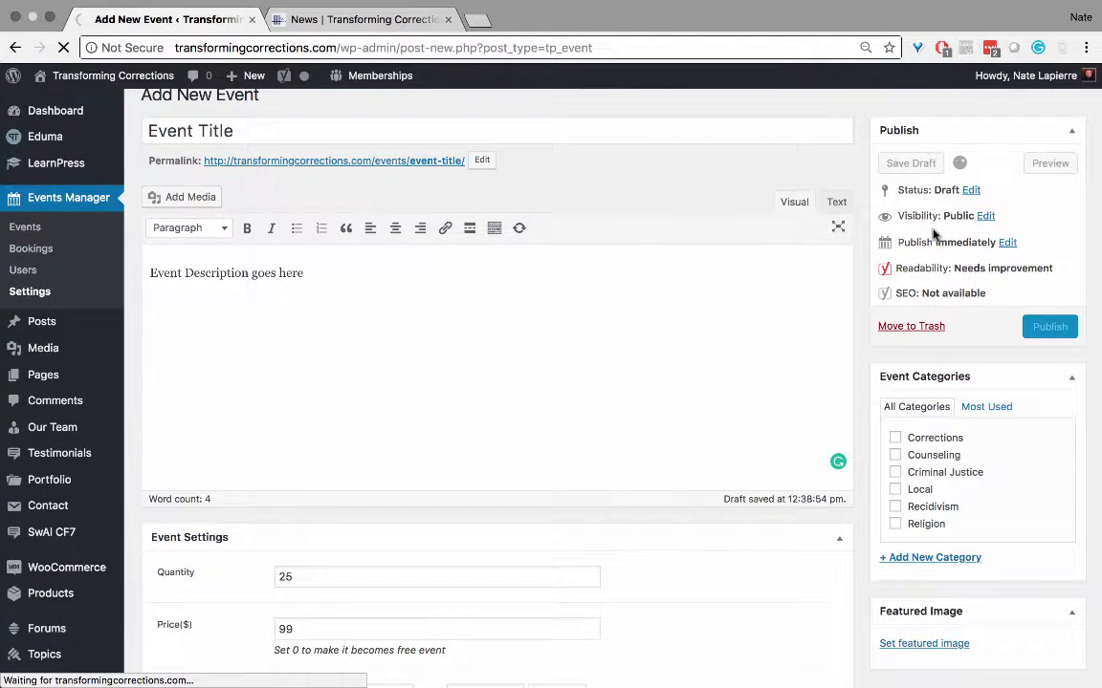
scroll(939, 374, down, 2)
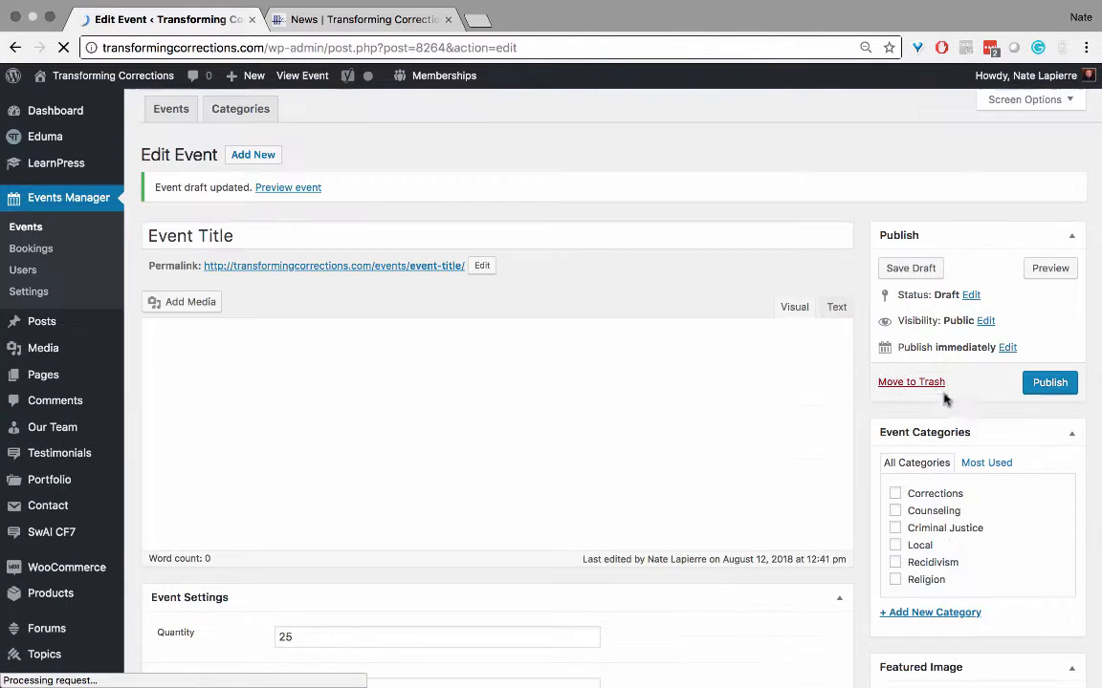
Set the keynote photo of the speaker at the flower-decorated podium as the event's featured image from the media library.
scroll(956, 421, down, 2)
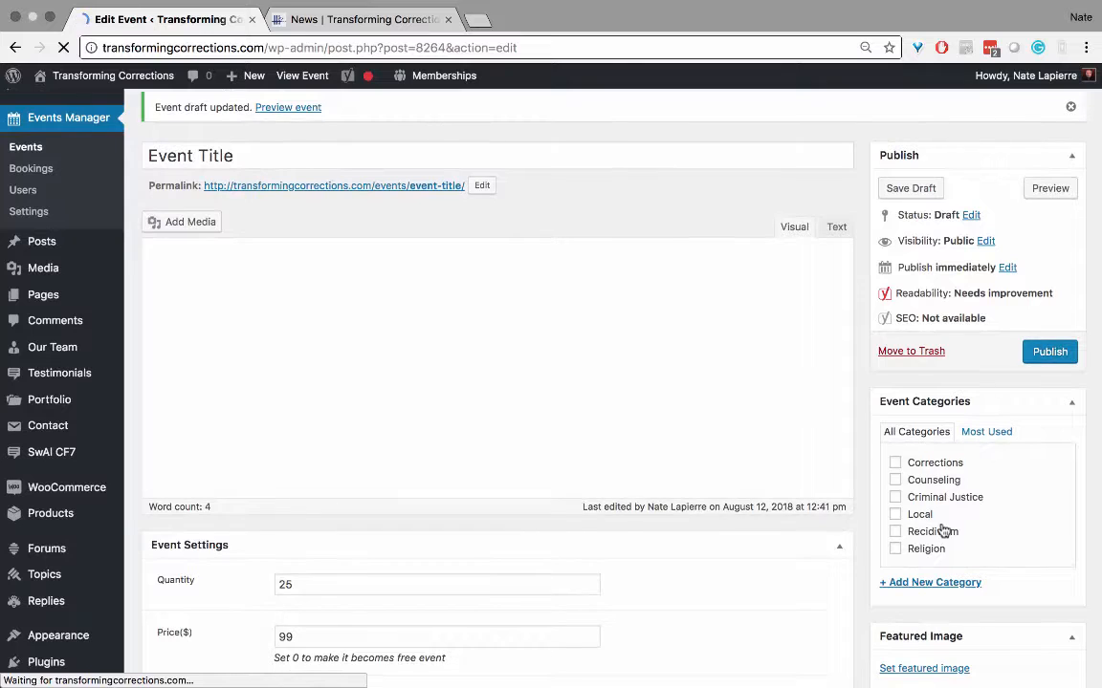
scroll(946, 531, down, 2)
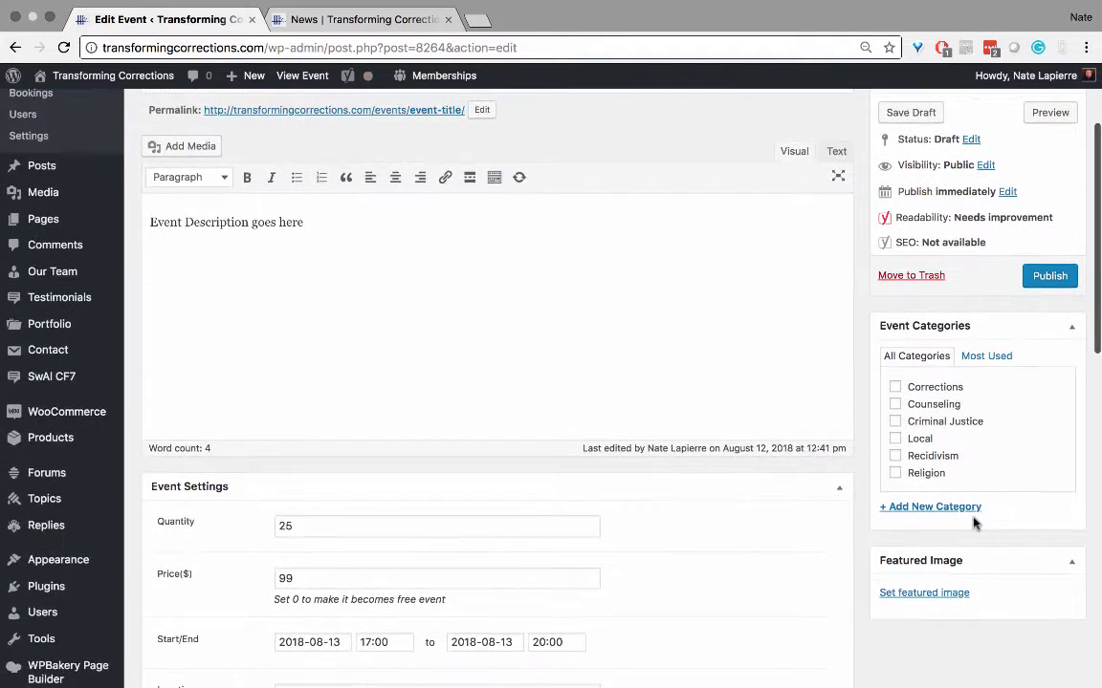
scroll(937, 522, down, 2)
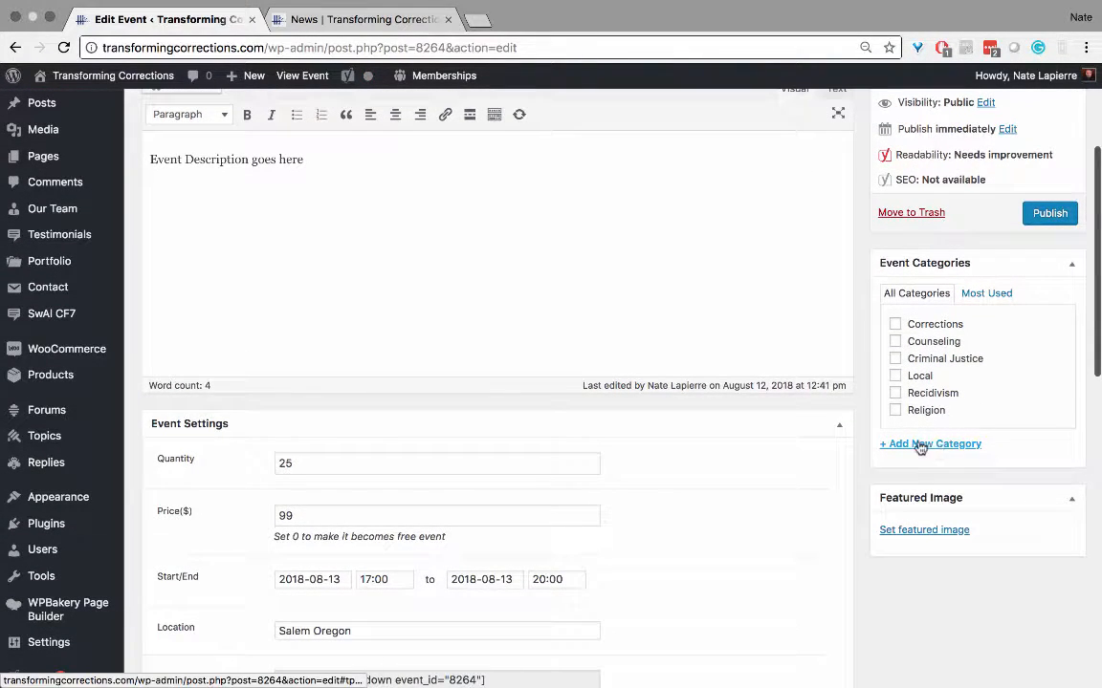
click(908, 537)
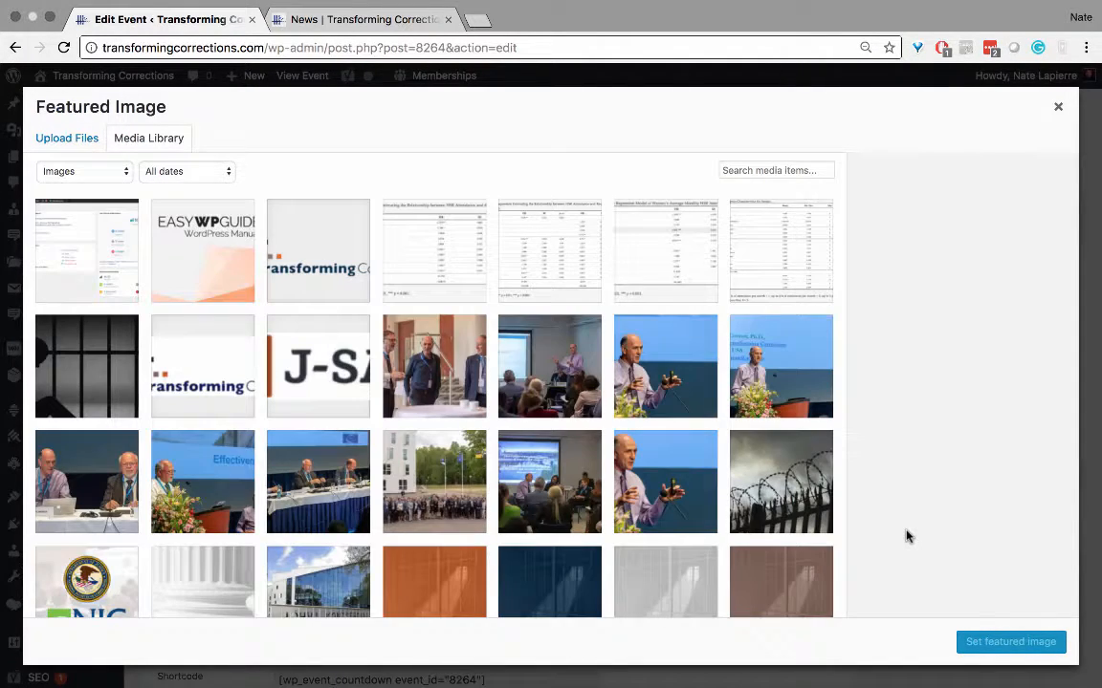
click(794, 378)
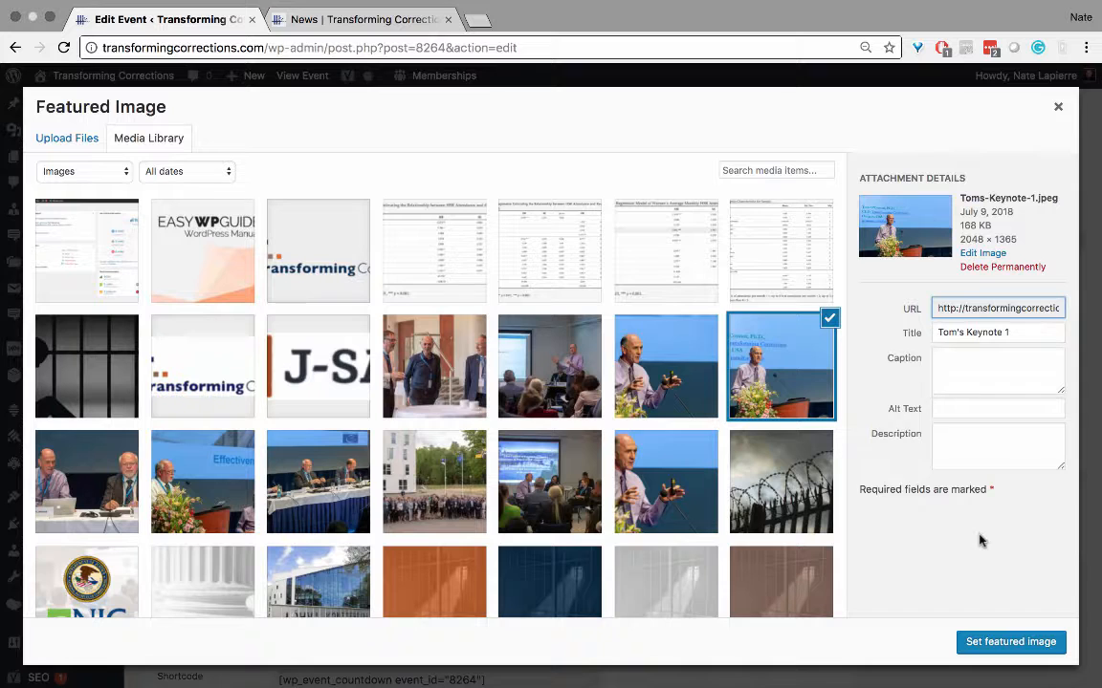
click(995, 645)
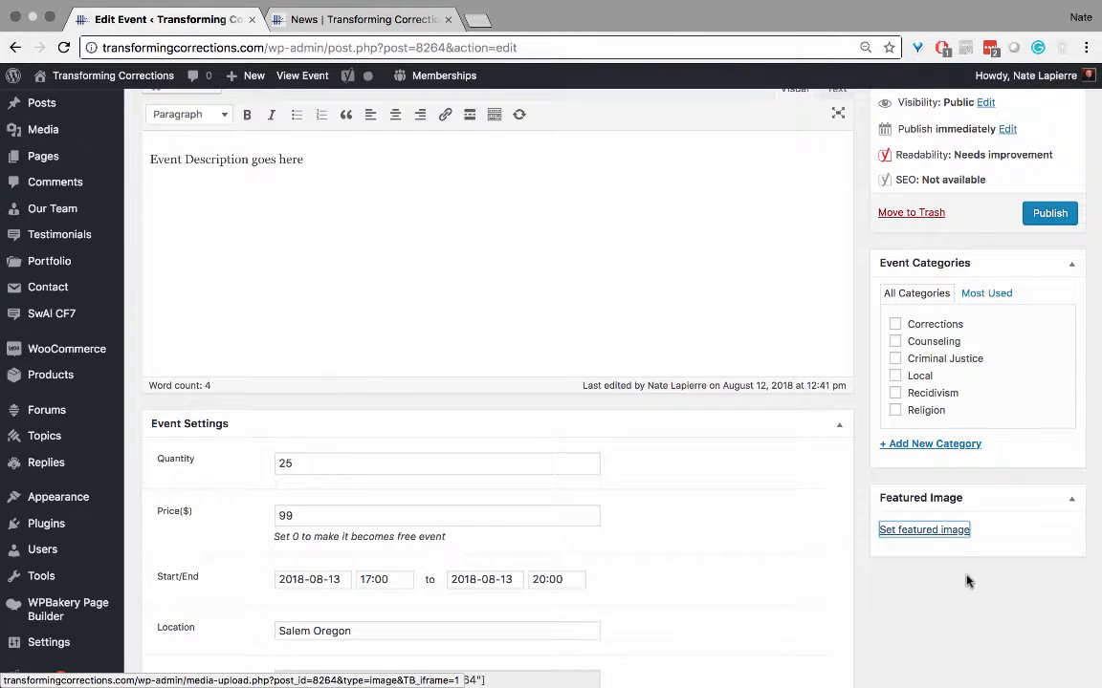
Save the event draft with its featured image and open its preview on the site.
scroll(968, 582, up, 5)
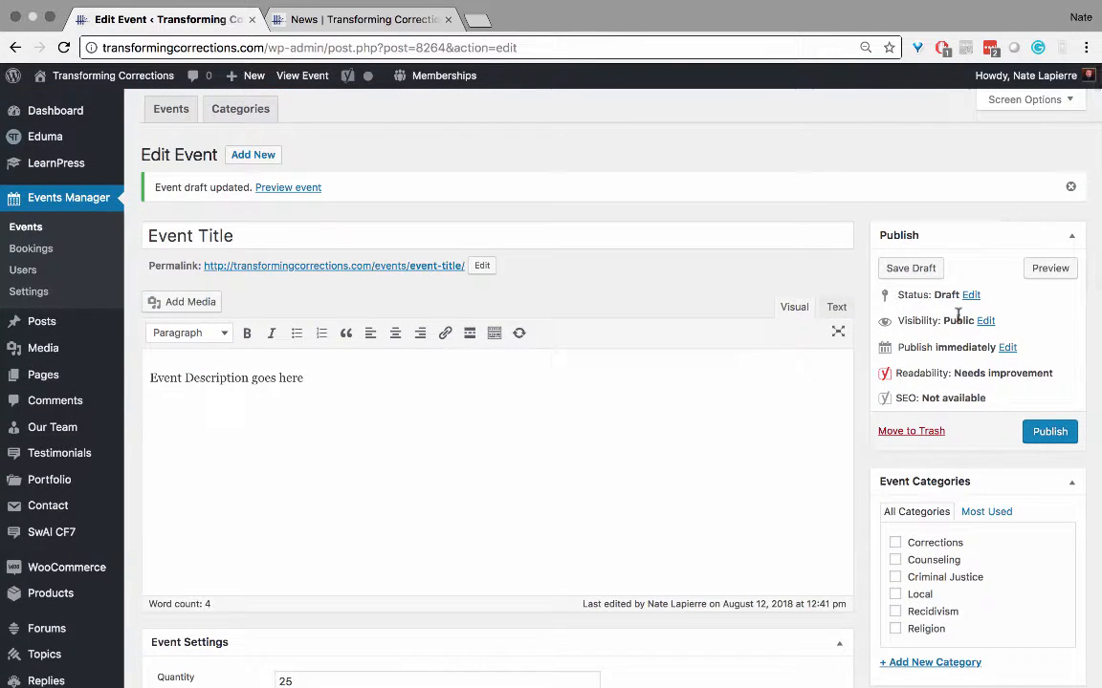
click(910, 269)
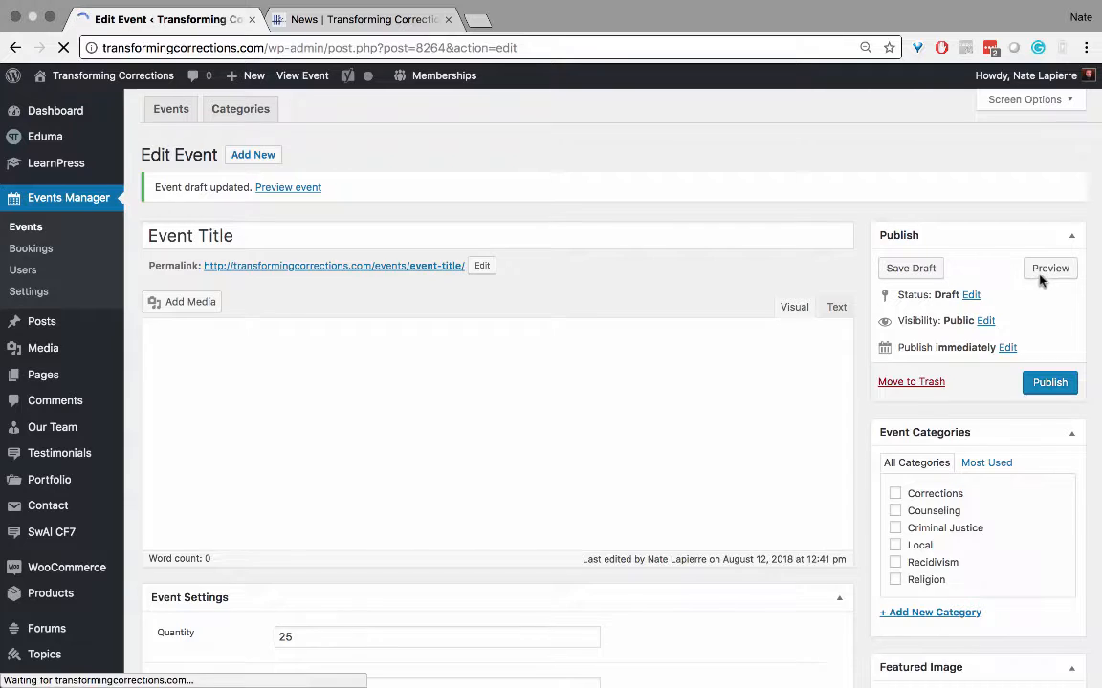
click(1042, 276)
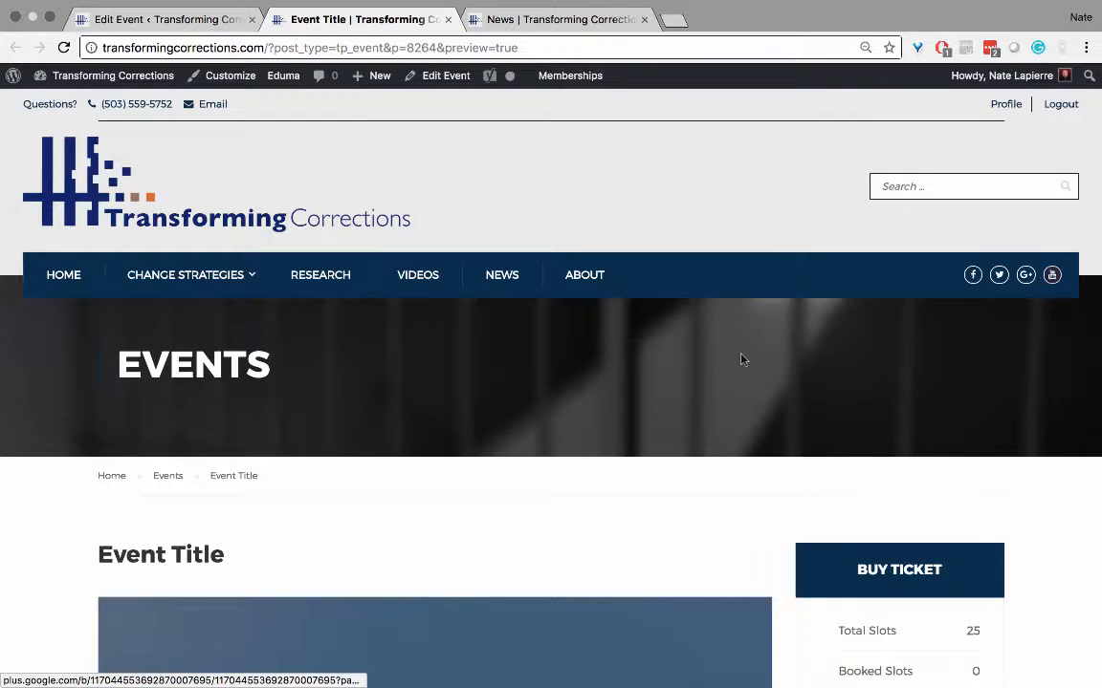
Examine the event preview's countdown, ticket box, description, schedule, location map and participants section.
scroll(652, 321, down, 5)
scroll(725, 363, down, 5)
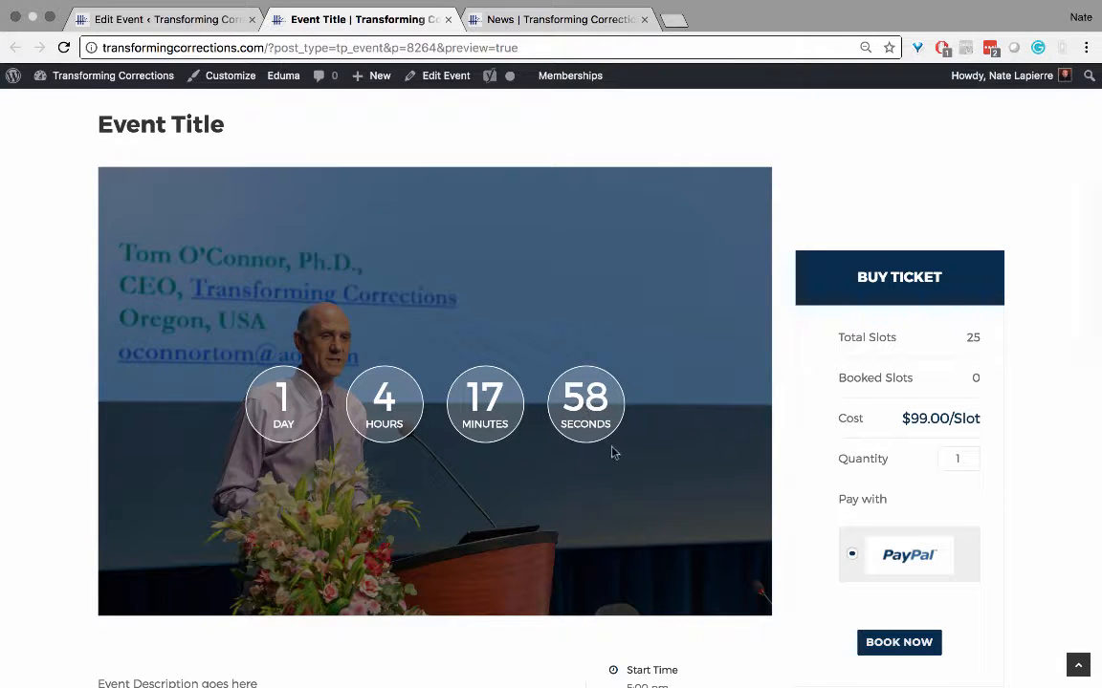
scroll(614, 452, down, 2)
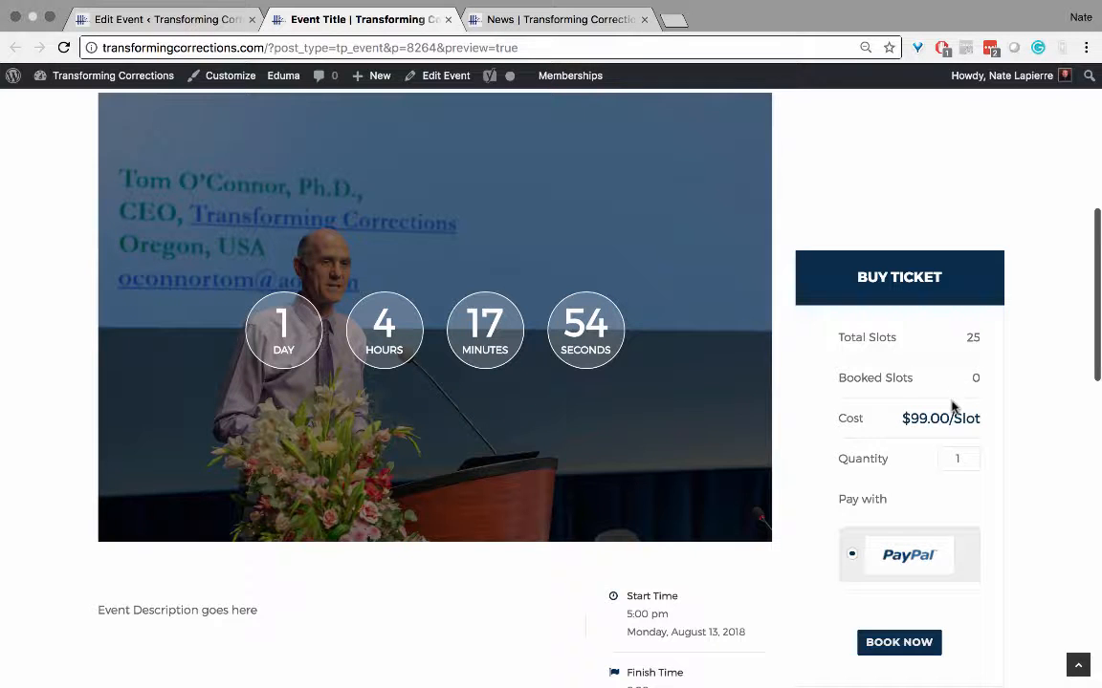
scroll(923, 434, down, 2)
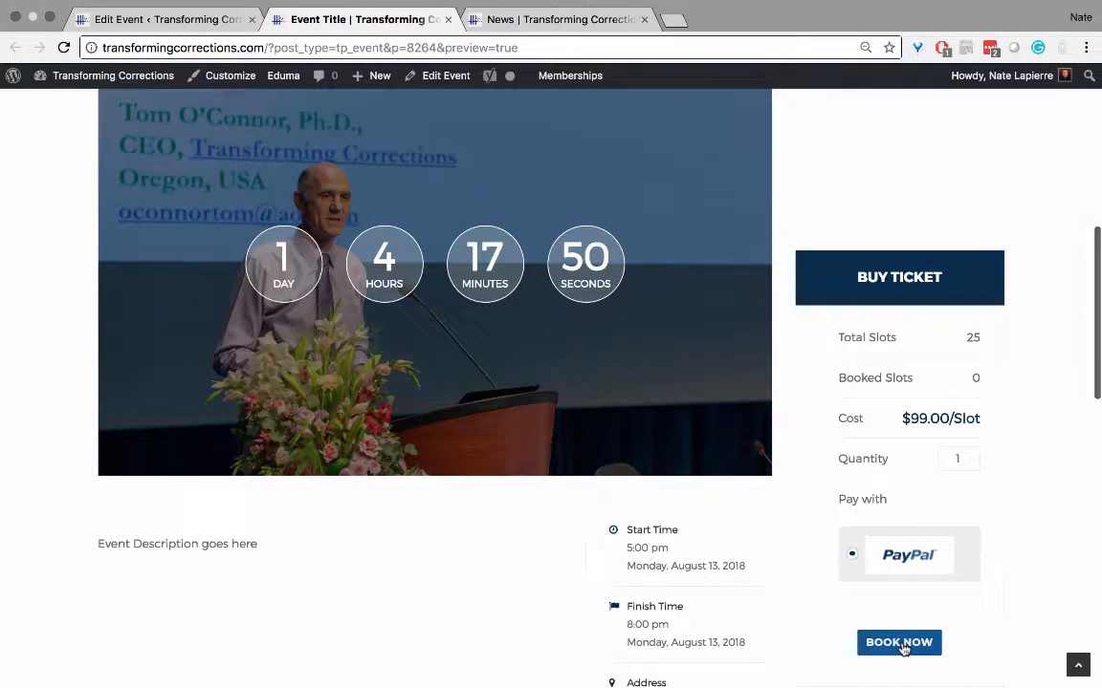
scroll(810, 562, down, 2)
scroll(811, 562, down, 4)
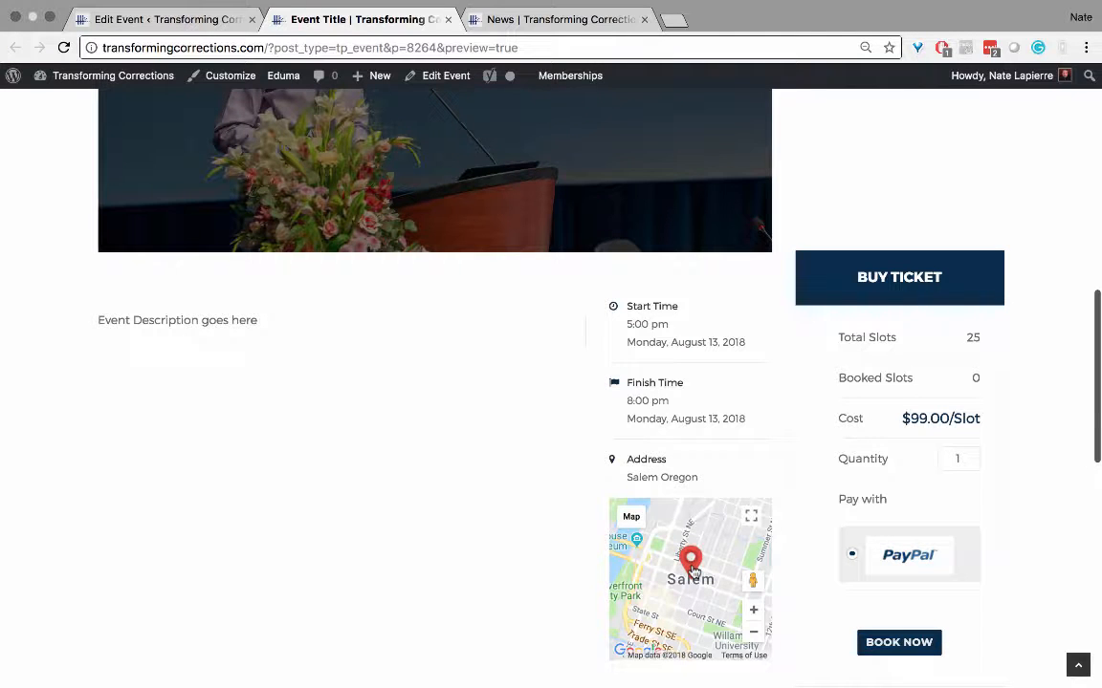
scroll(516, 556, down, 5)
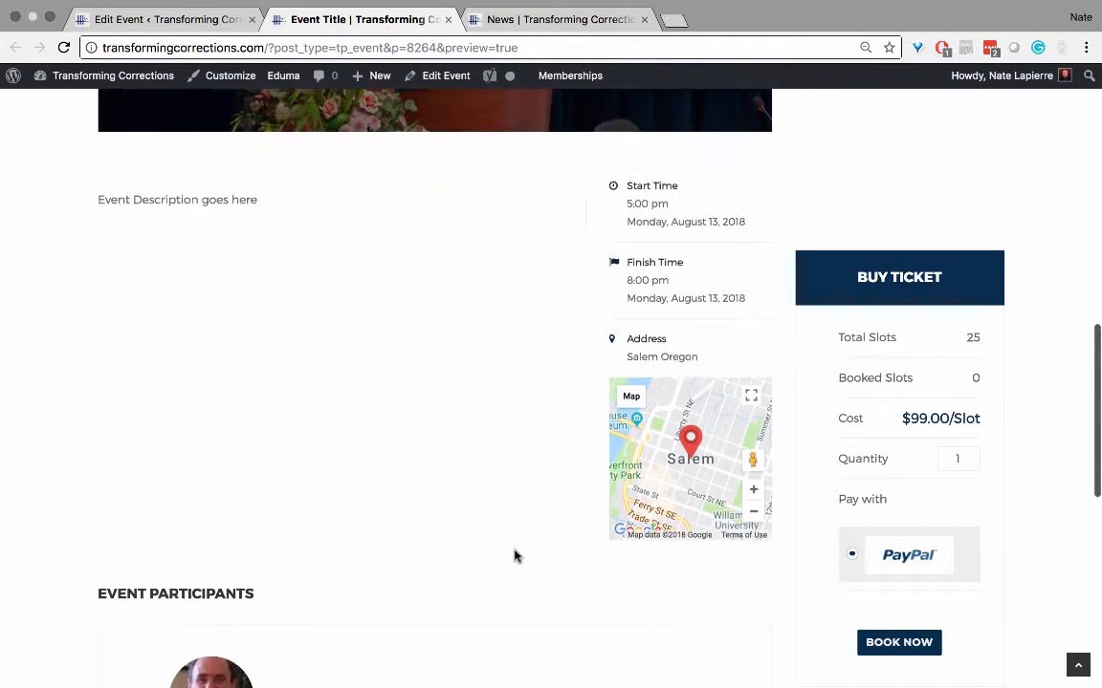
scroll(514, 556, down, 2)
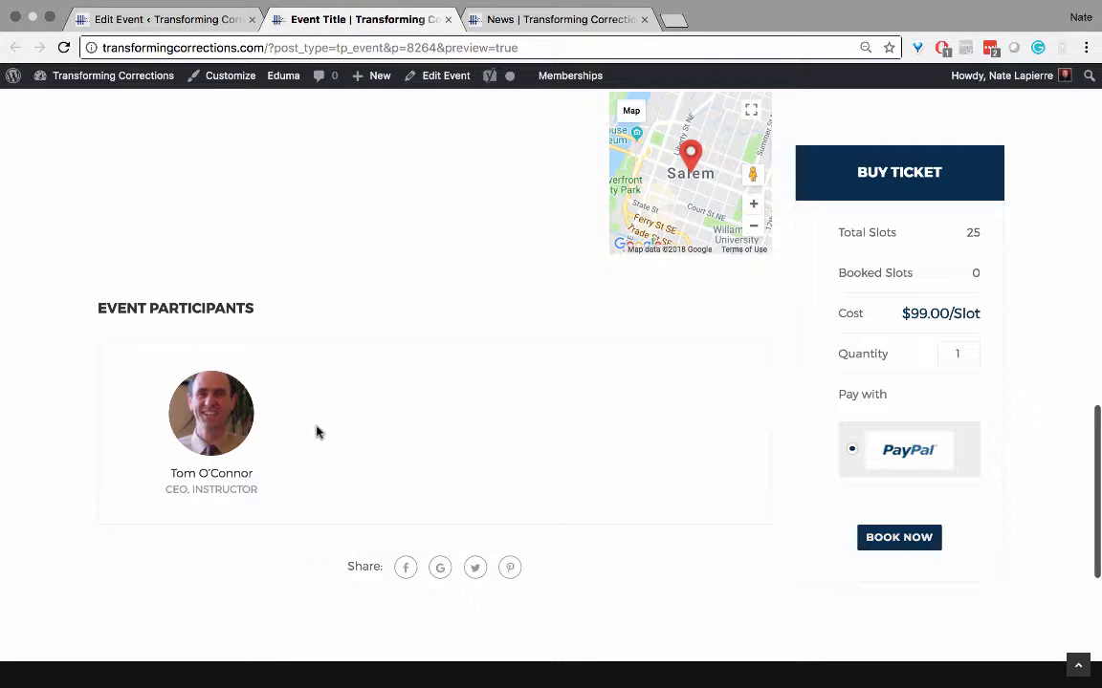
Compare the Organizers setting in the event editor with the participants section shown in the event preview.
click(155, 19)
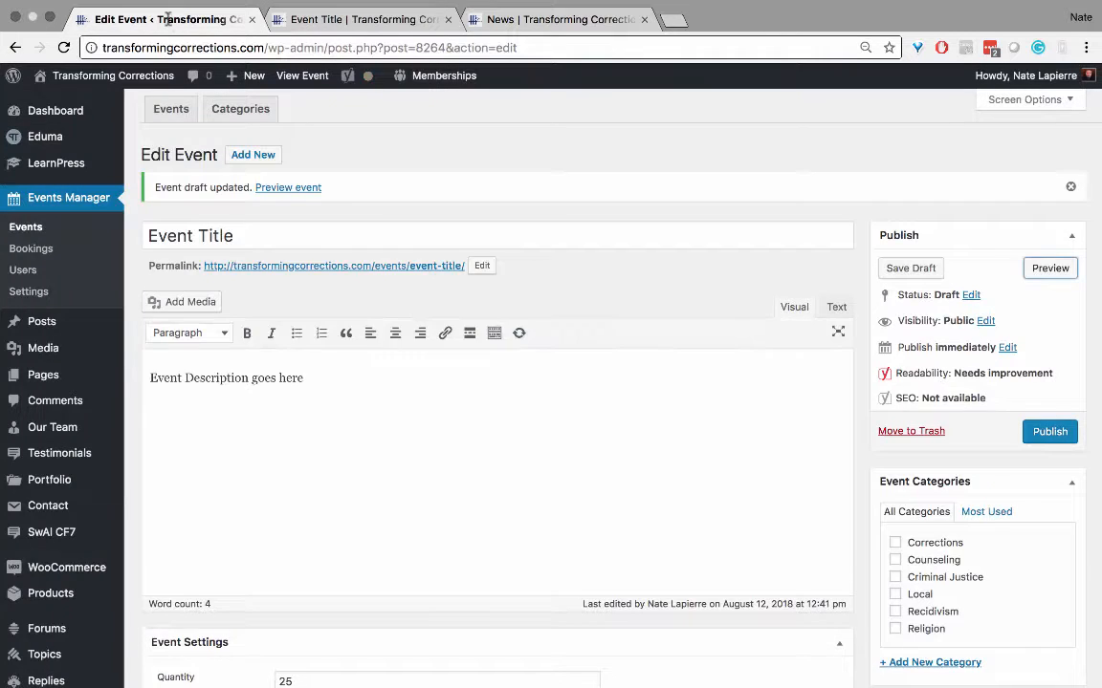
scroll(268, 354, down, 5)
scroll(267, 354, down, 10)
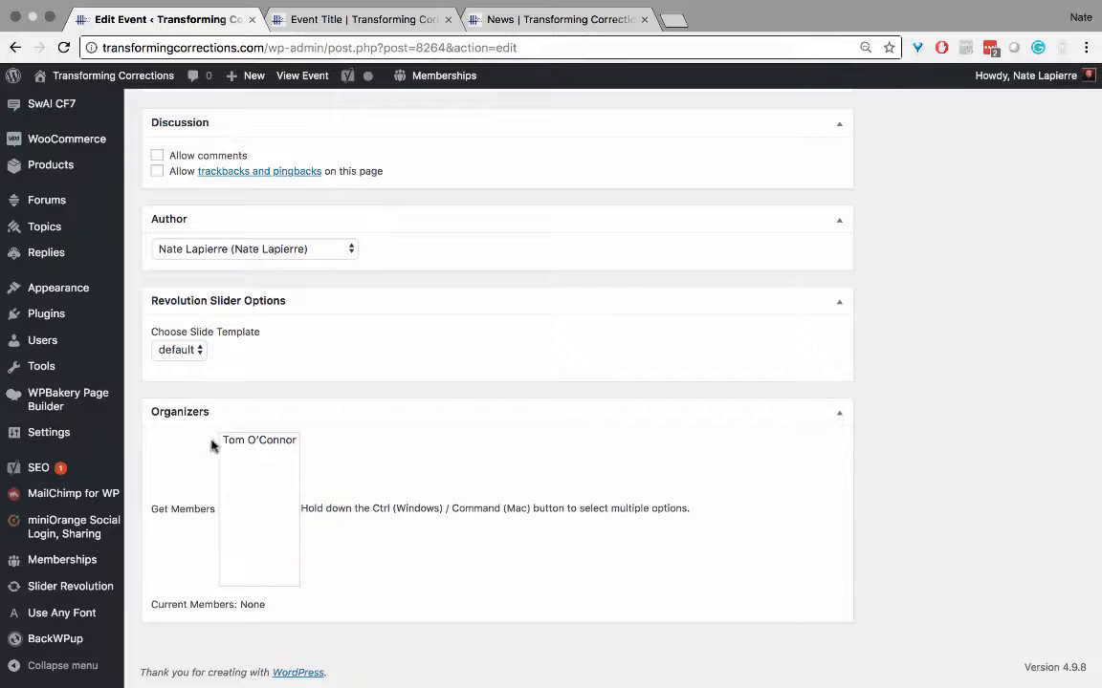
click(357, 36)
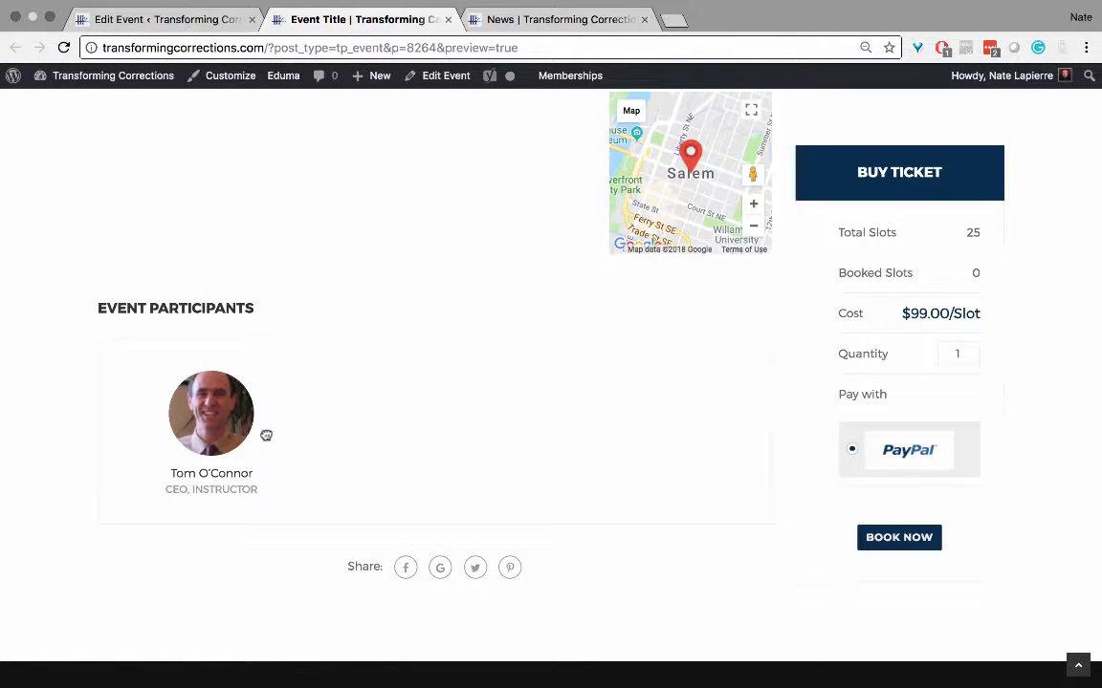
scroll(380, 430, up, 10)
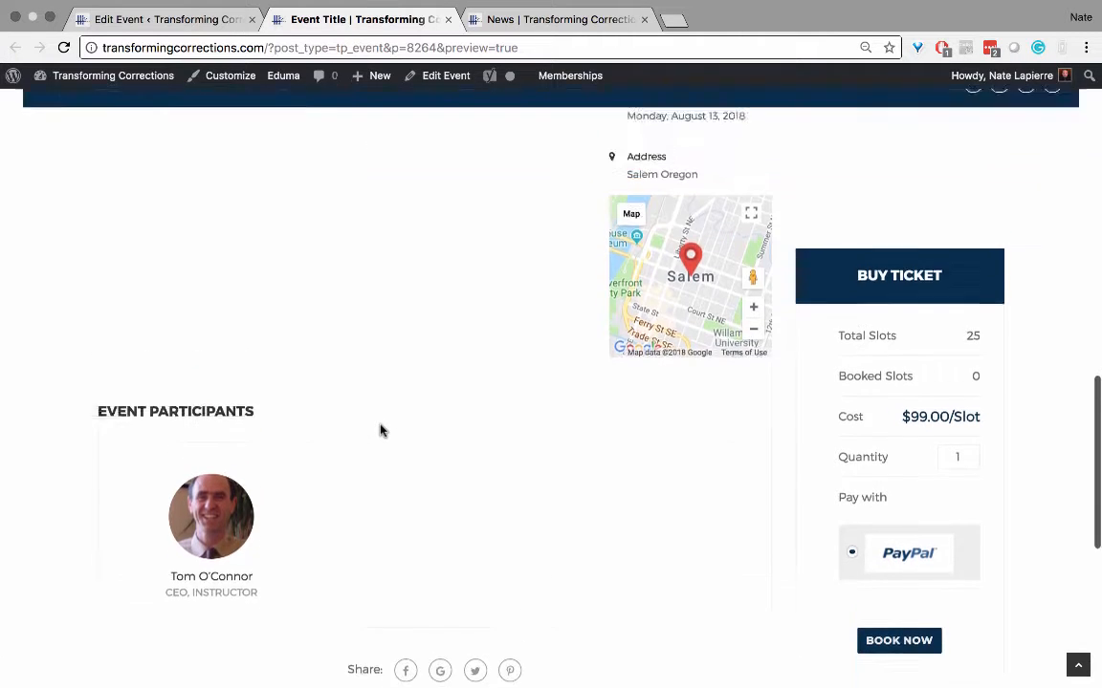
scroll(380, 430, up, 2)
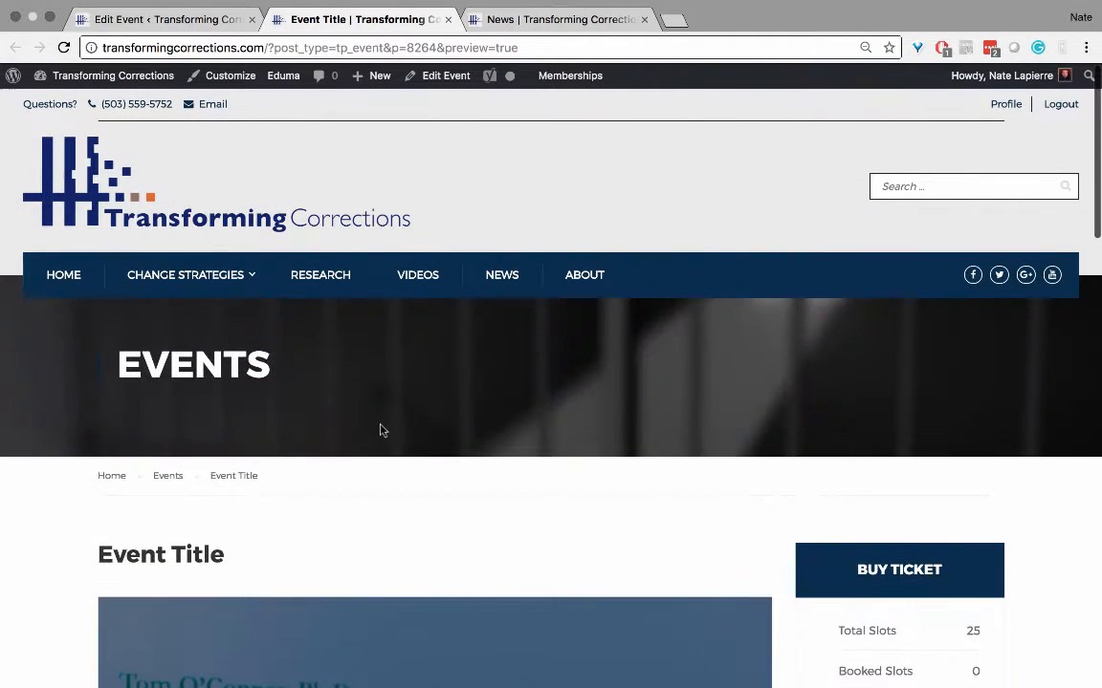
Review the upcoming and past event listings on the site's News page.
click(525, 19)
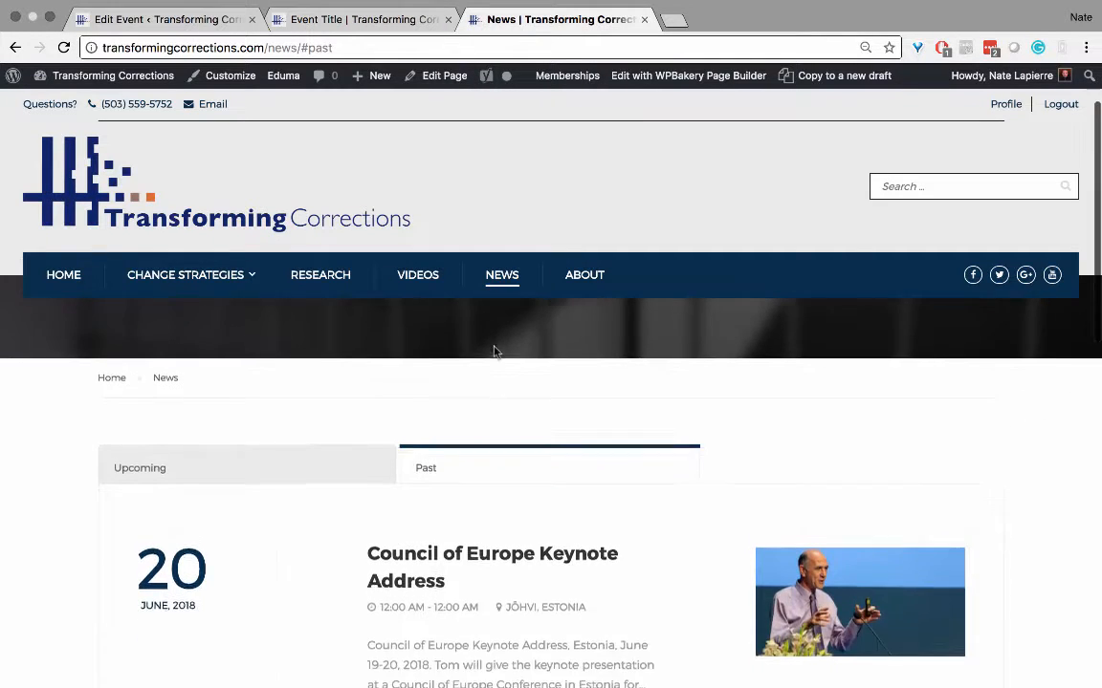
click(225, 571)
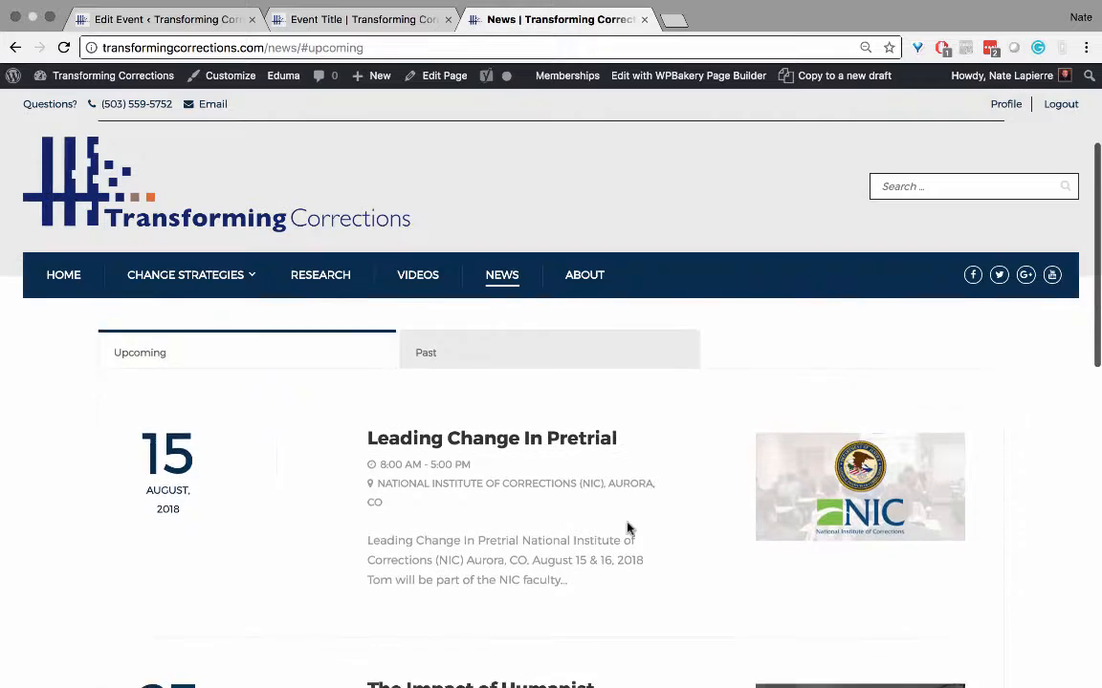
scroll(627, 528, down, 3)
scroll(627, 526, down, 2)
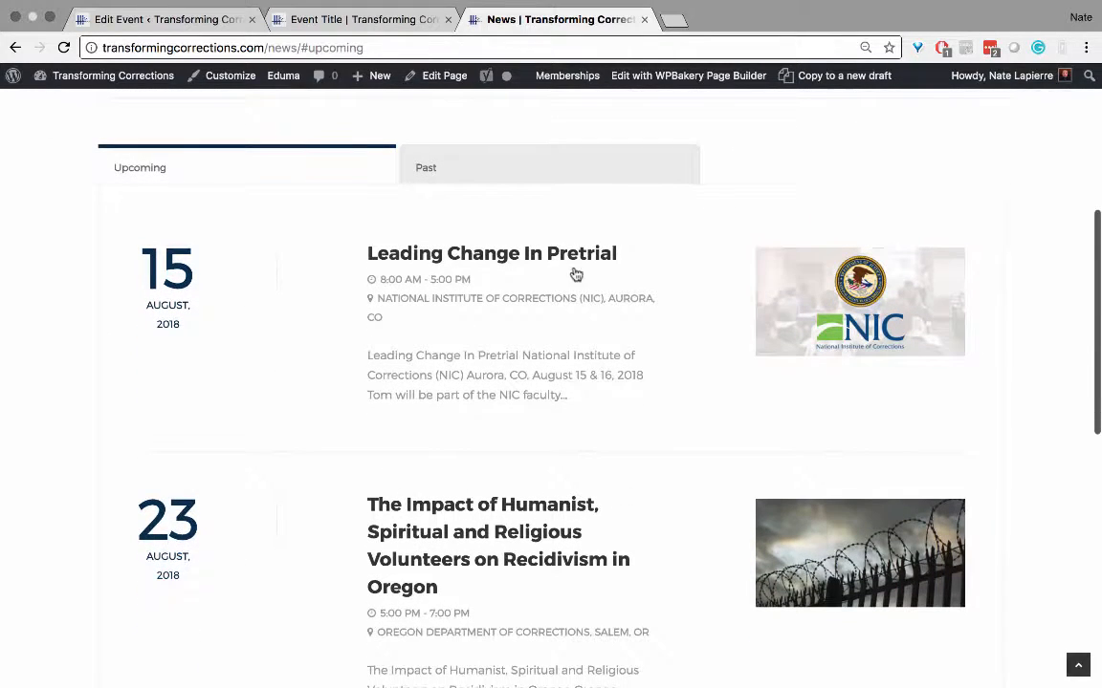
click(549, 182)
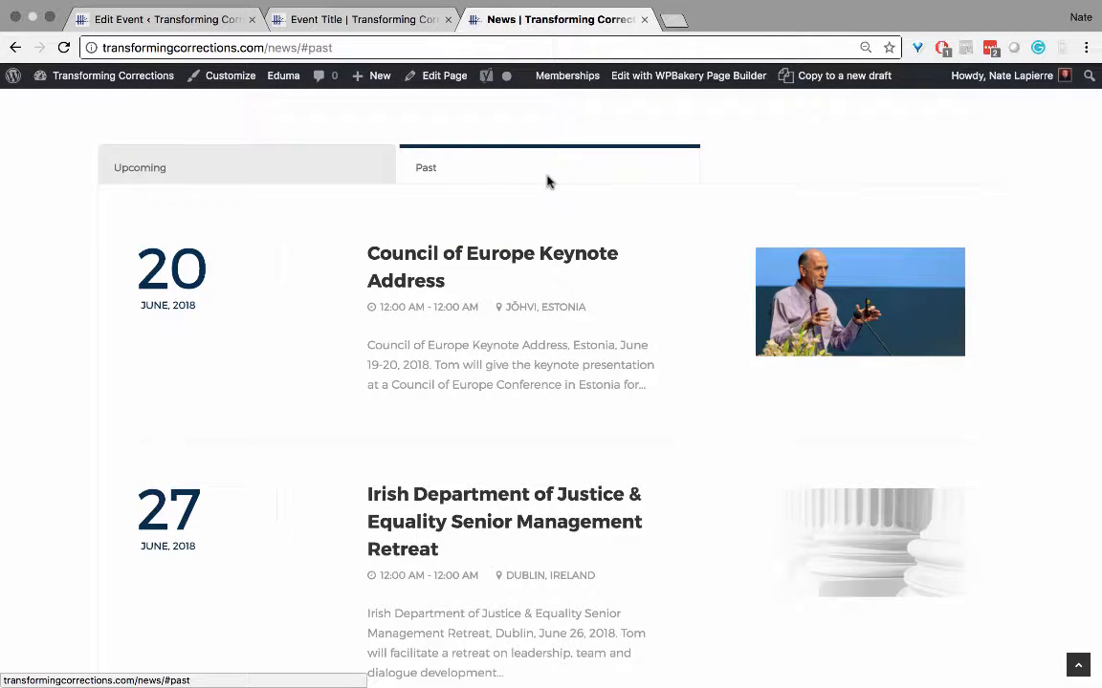
click(344, 172)
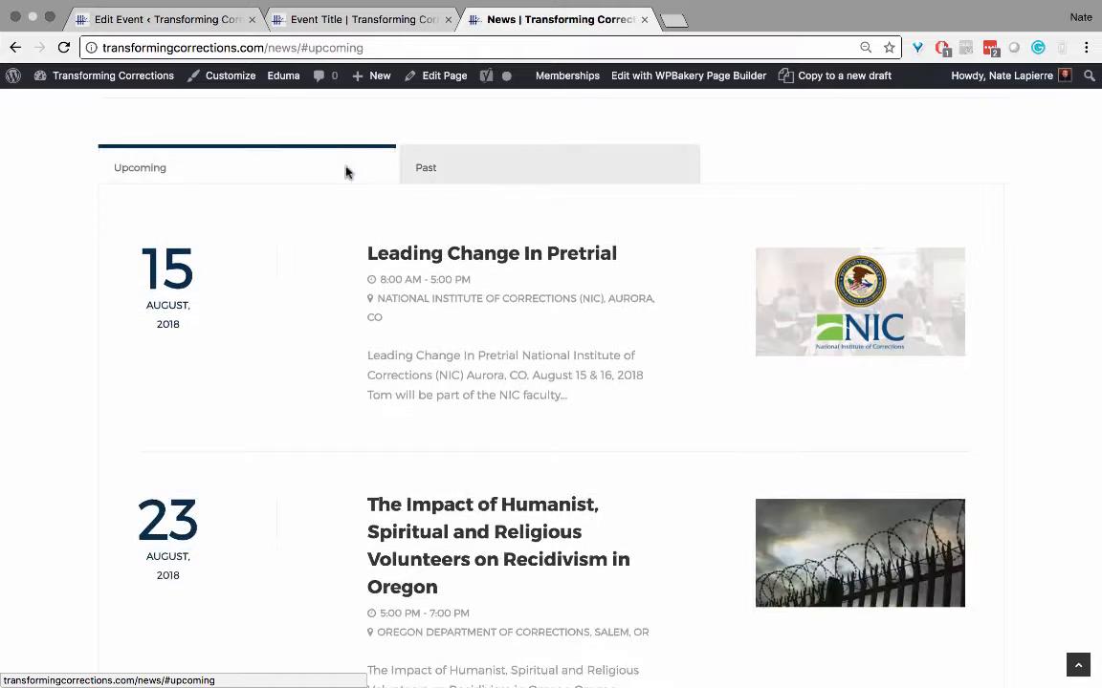
Return to the event editor and publish the event.
click(202, 24)
scroll(650, 193, up, 15)
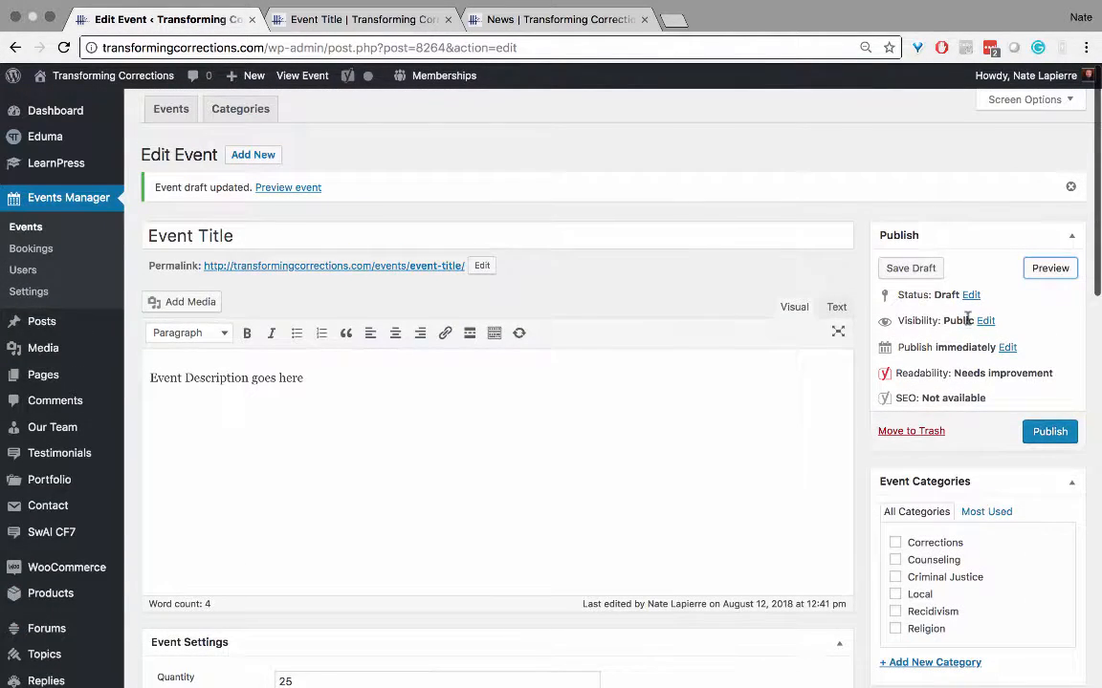
click(1047, 432)
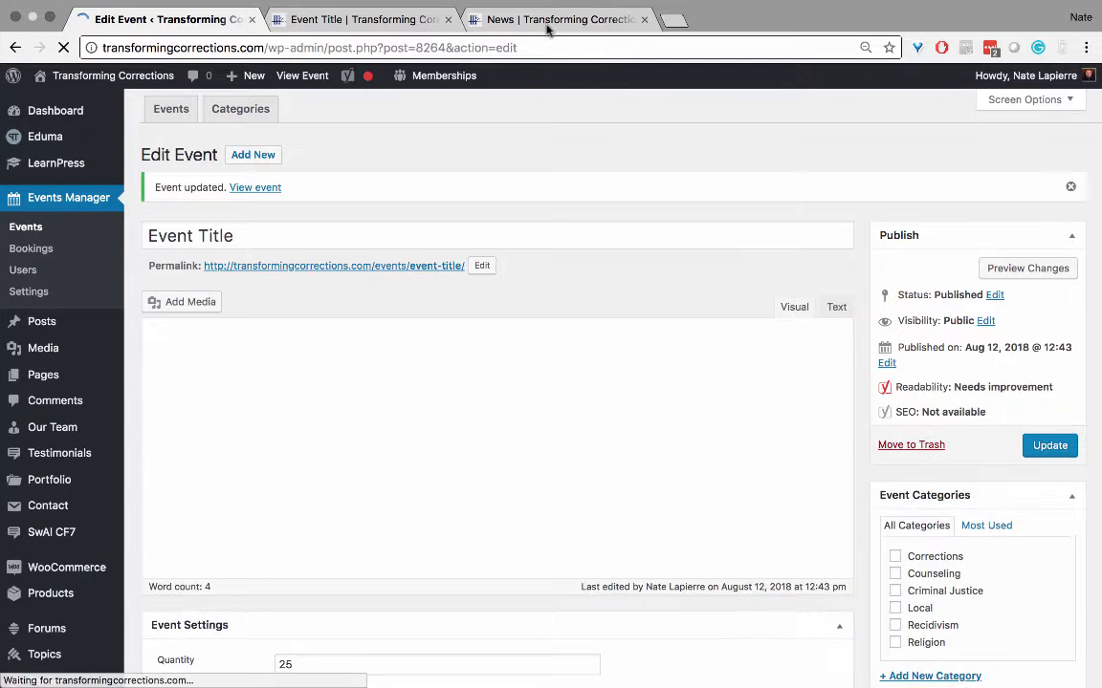
Reload the News page and check its upcoming events for the newly published event.
click(545, 21)
scroll(349, 155, up, 5)
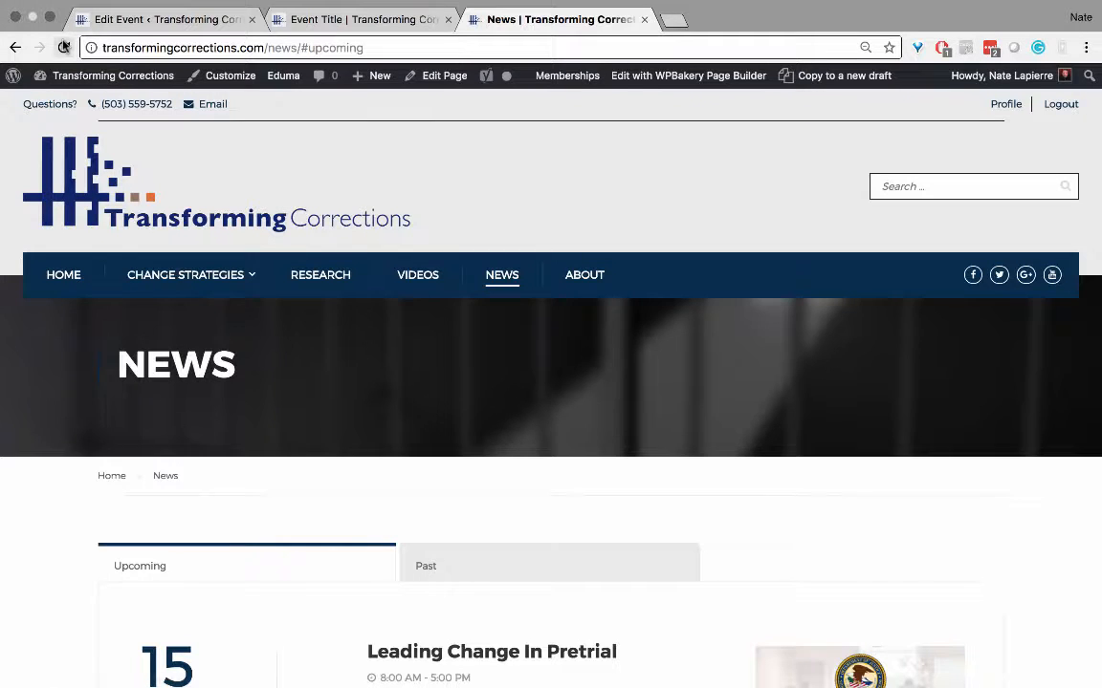
click(63, 47)
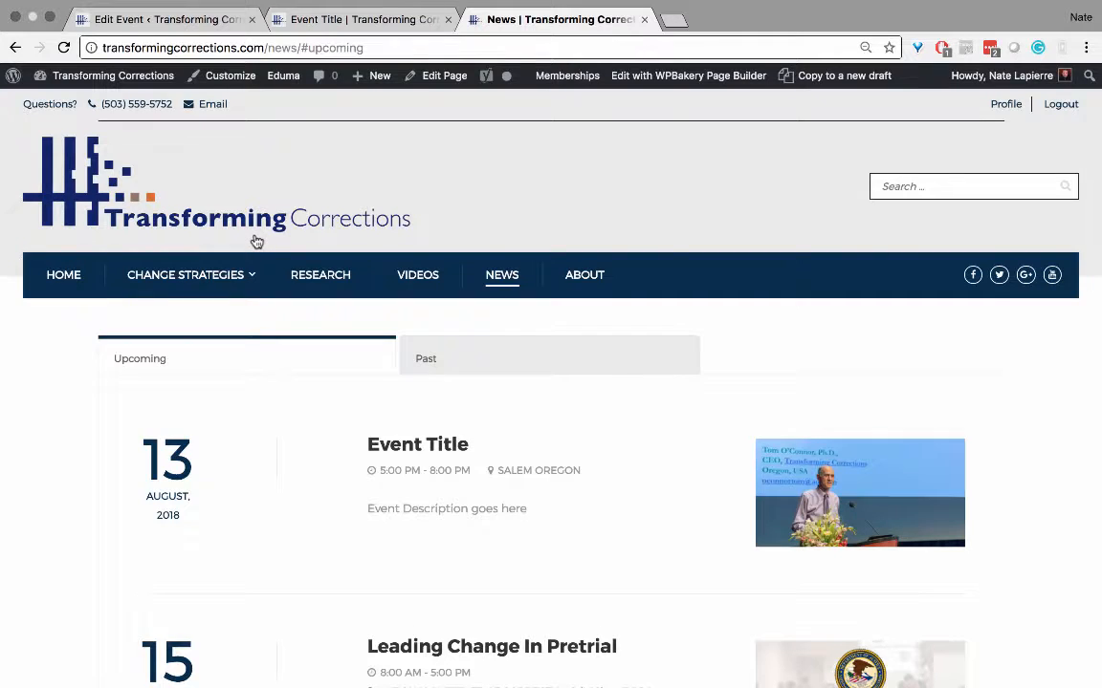
mouse_move(250, 275)
Move the published event to the trash and reload the News page to check its upcoming events.
click(213, 21)
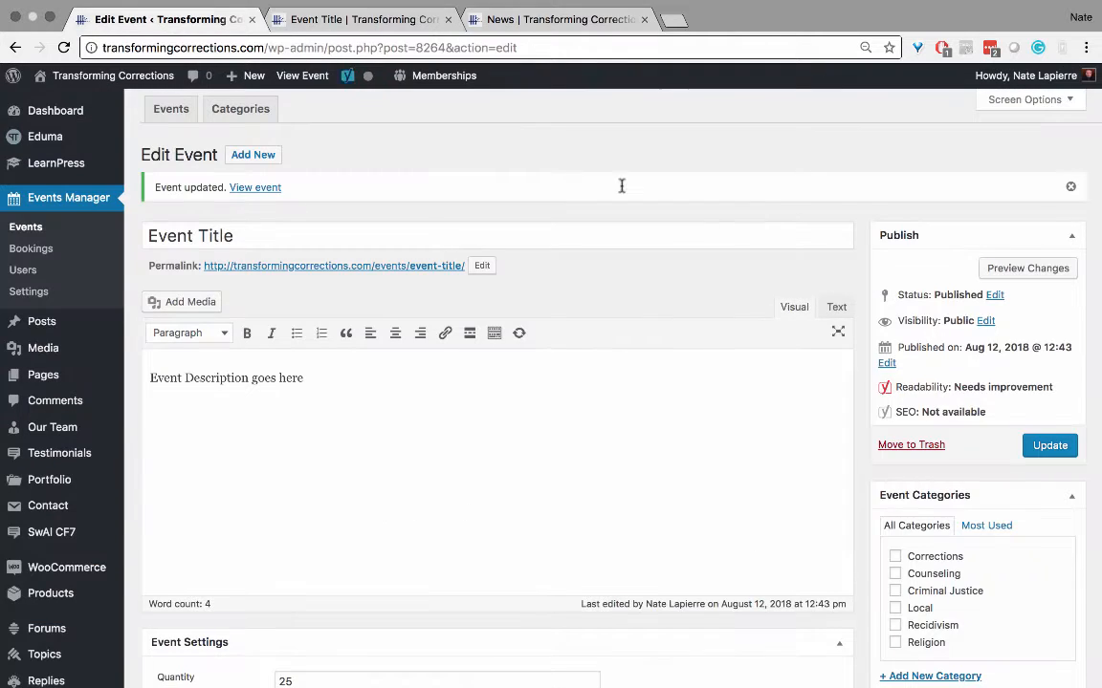
click(904, 446)
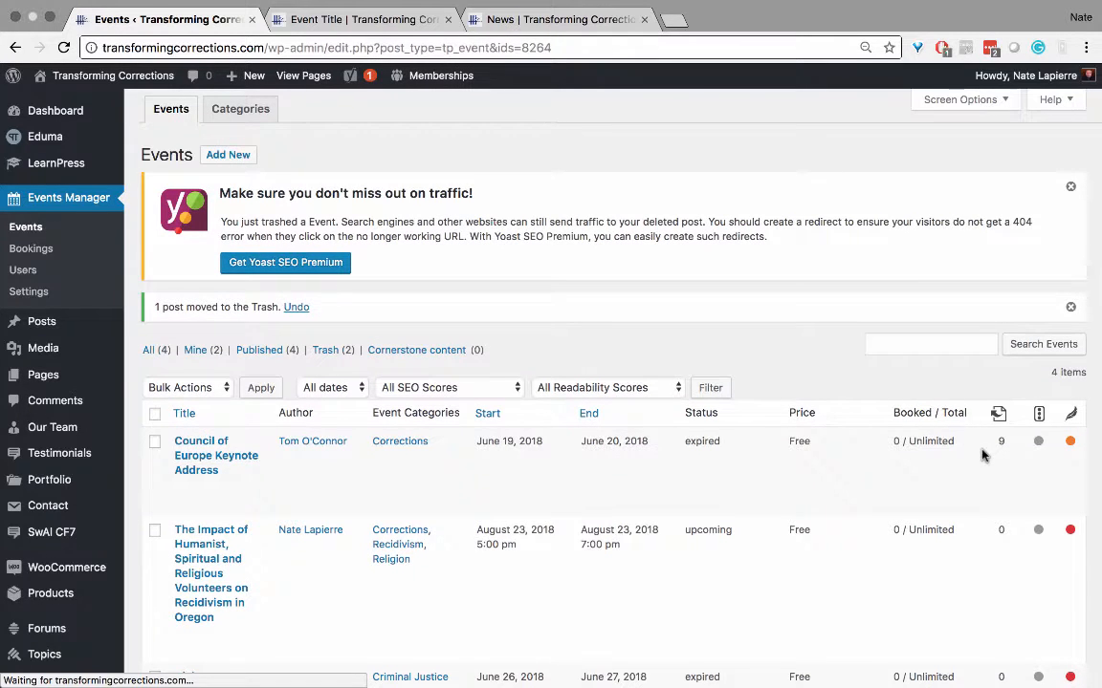
click(563, 21)
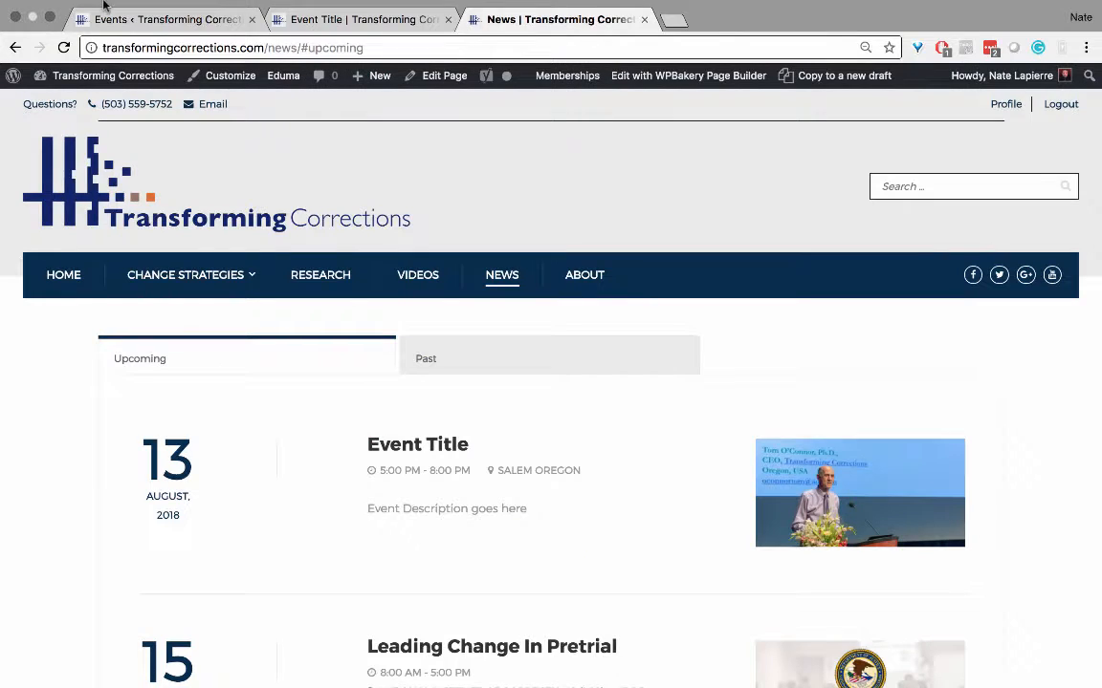
click(65, 68)
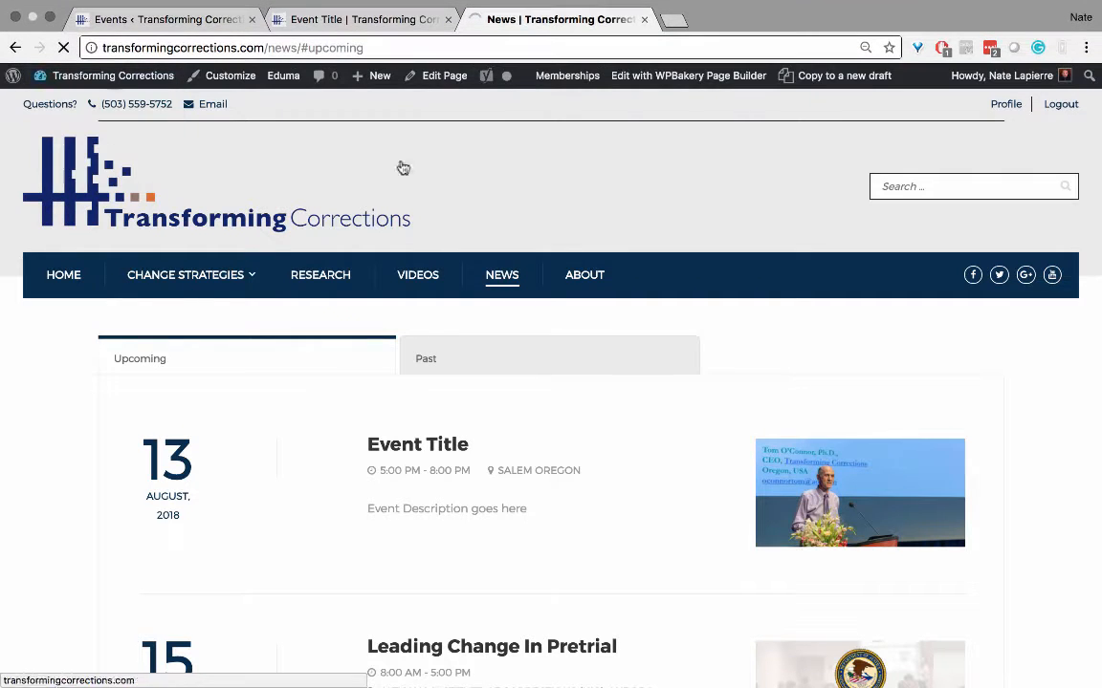